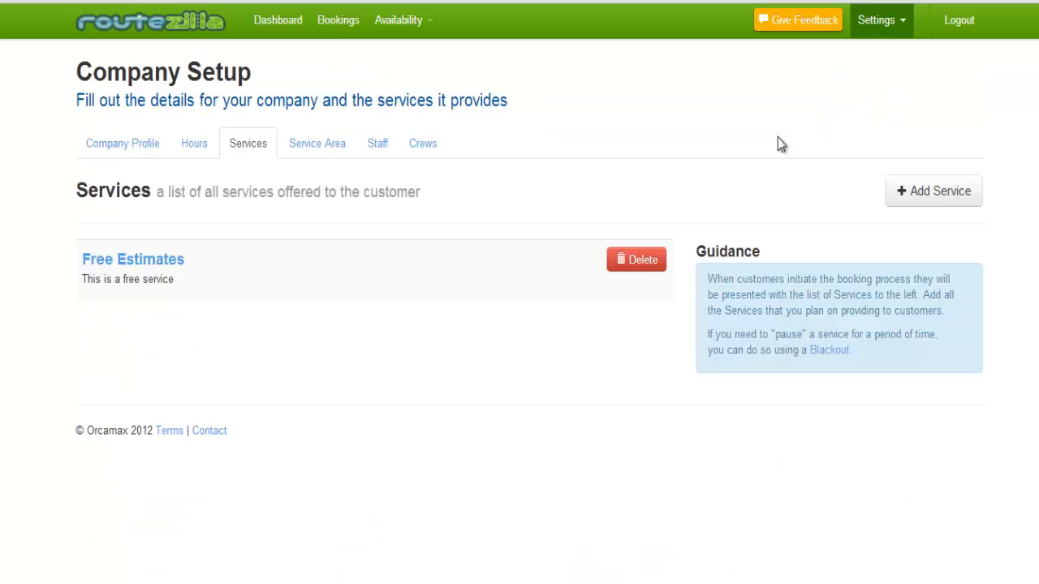
Open a blank Add New Service form from the Services list.
left_click(913, 193)
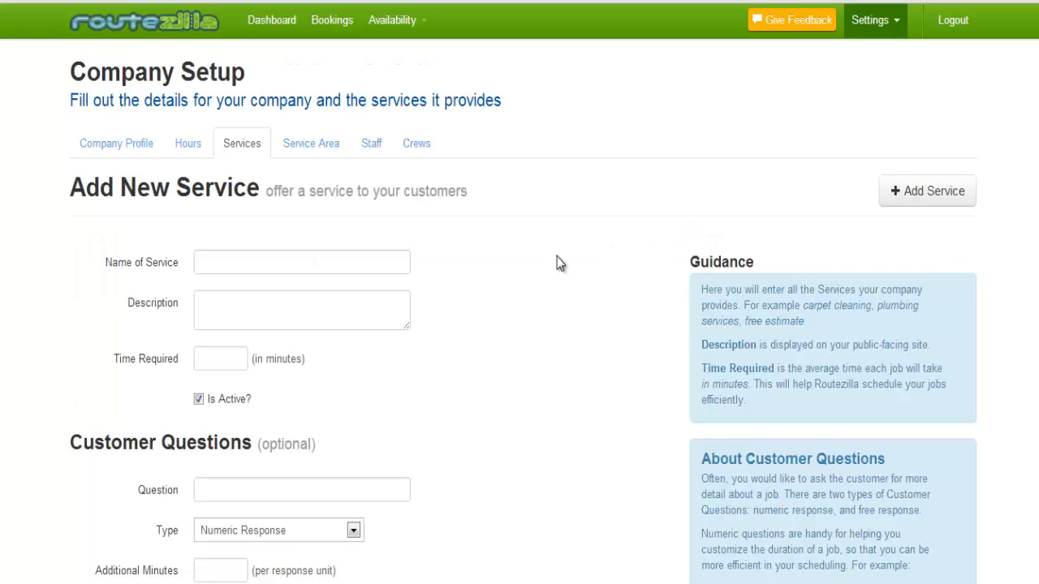
Name the service 'Free Estimate', describe it as 'This is a free service.', and require 60 minutes.
scroll(477, 287, "down", 2)
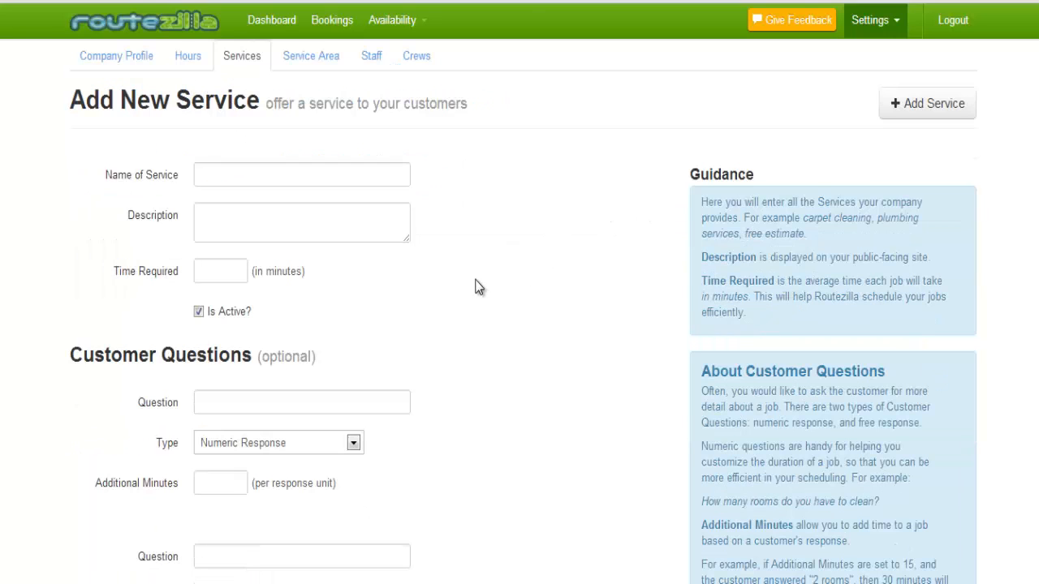
left_click(302, 173)
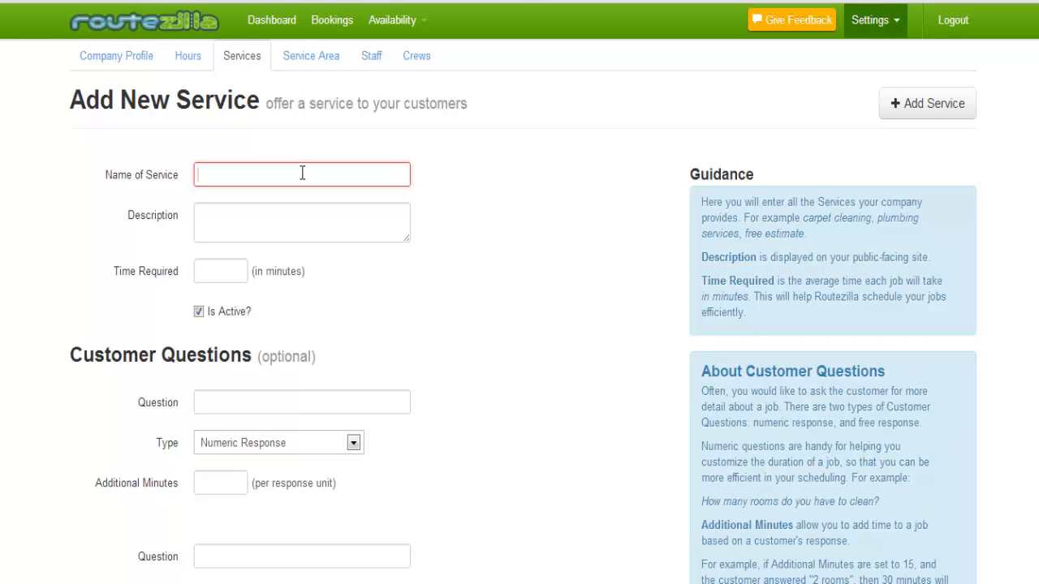
type("Free Estimate")
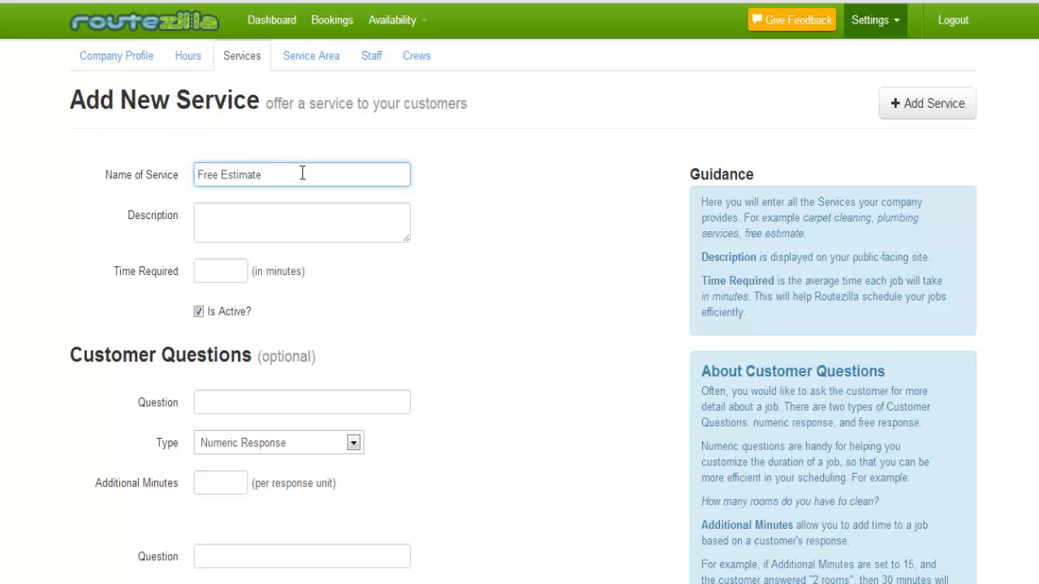
left_click(292, 222)
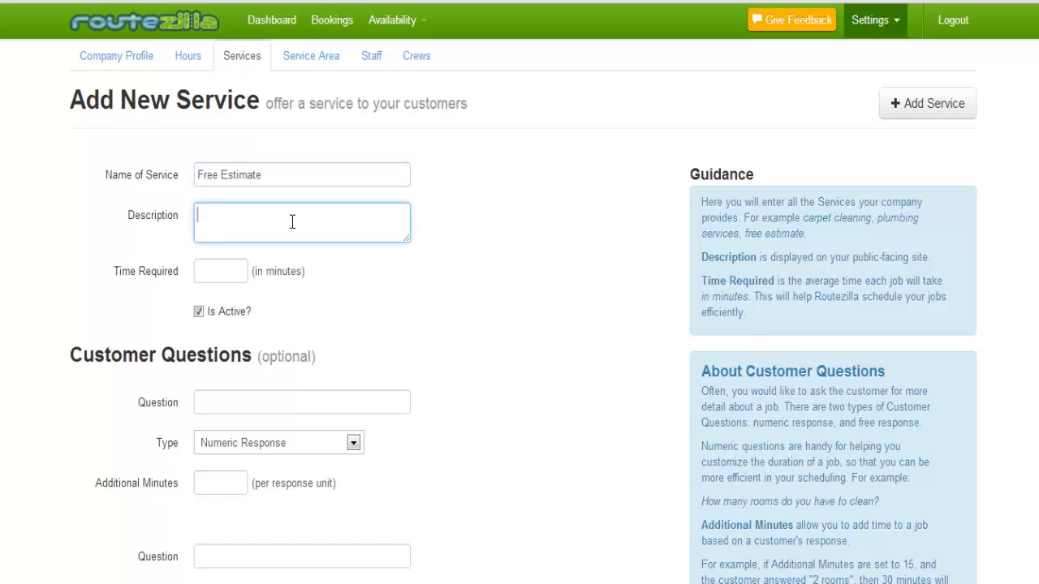
type("This is afree")
key("BackSpace")
key("BackSpace")
key("BackSpace")
key("BackSpace")
type("free service.")
left_click(220, 264)
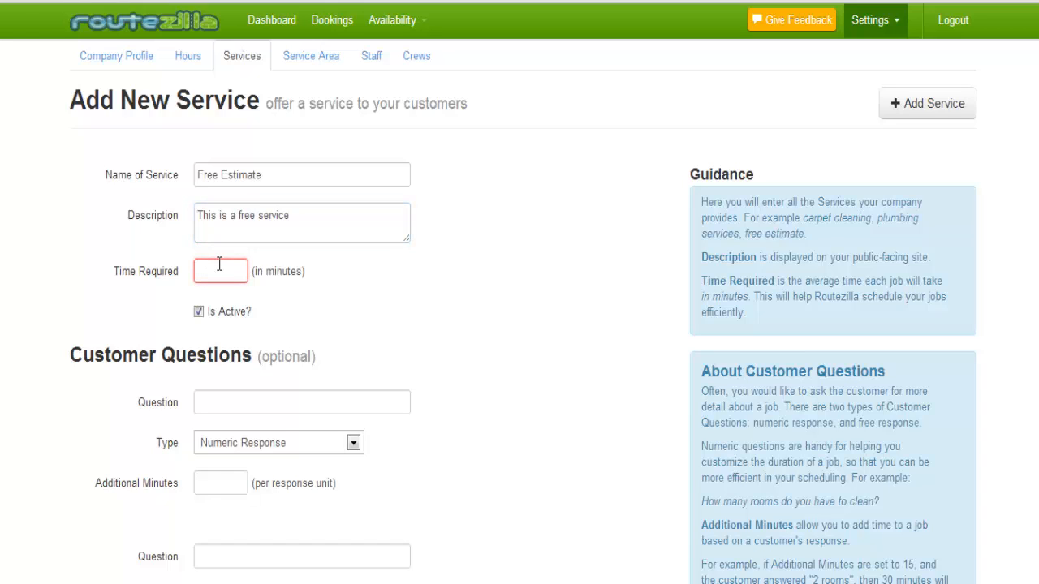
type("60")
left_click(215, 319)
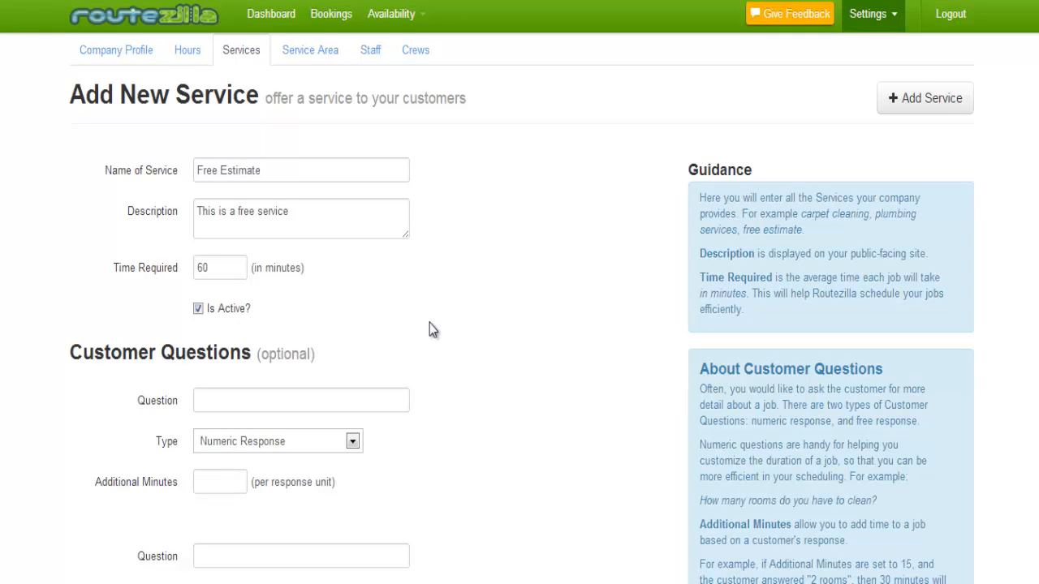
Add the question 'How many rooms in your home or building?' as Numeric Response adding 10 minutes.
scroll(434, 329, "down", 3)
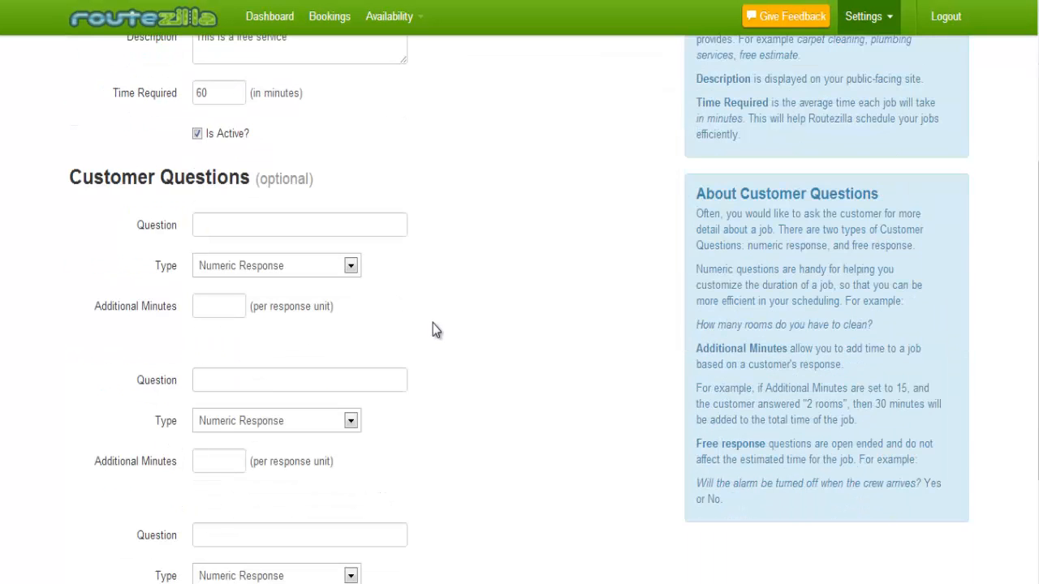
scroll(433, 328, "down", 2)
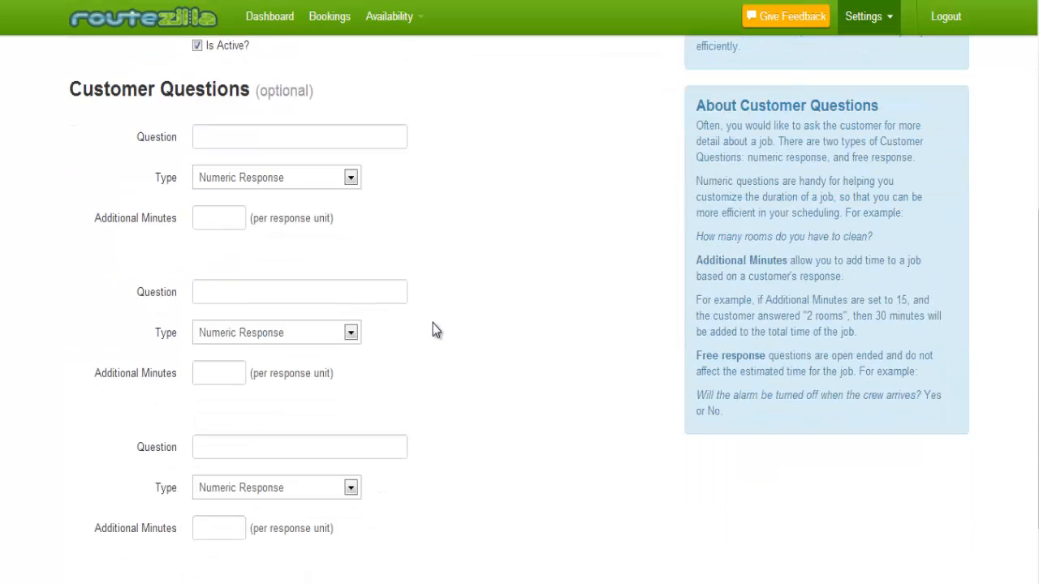
left_click(259, 136)
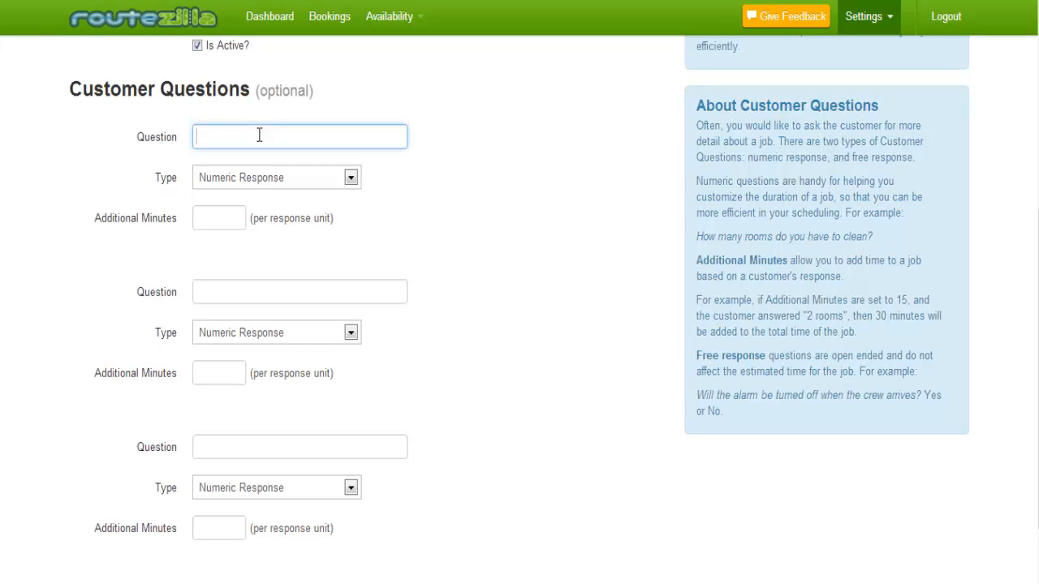
type("How many rooms in your home or building?")
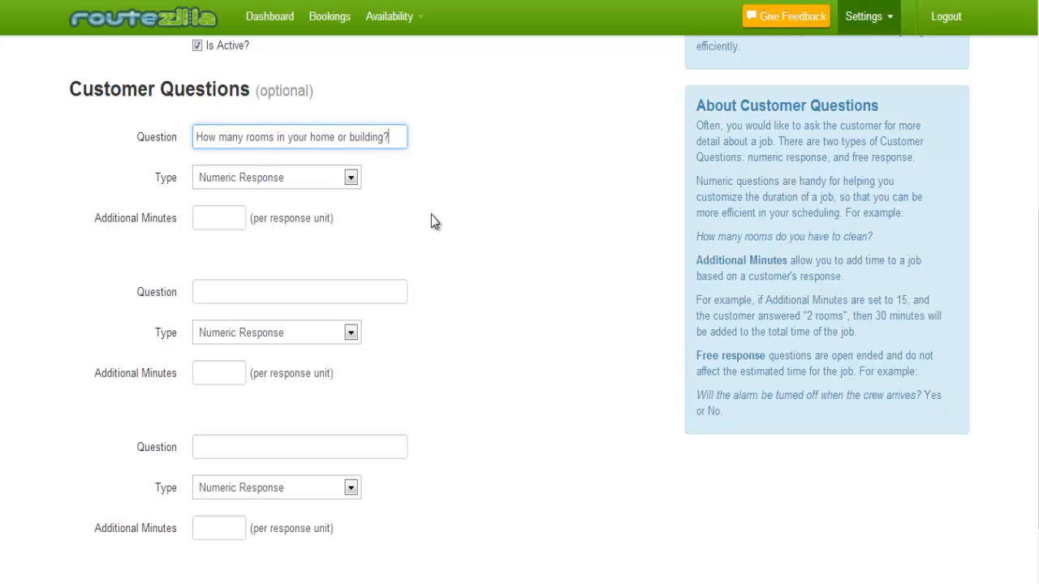
left_click(353, 179)
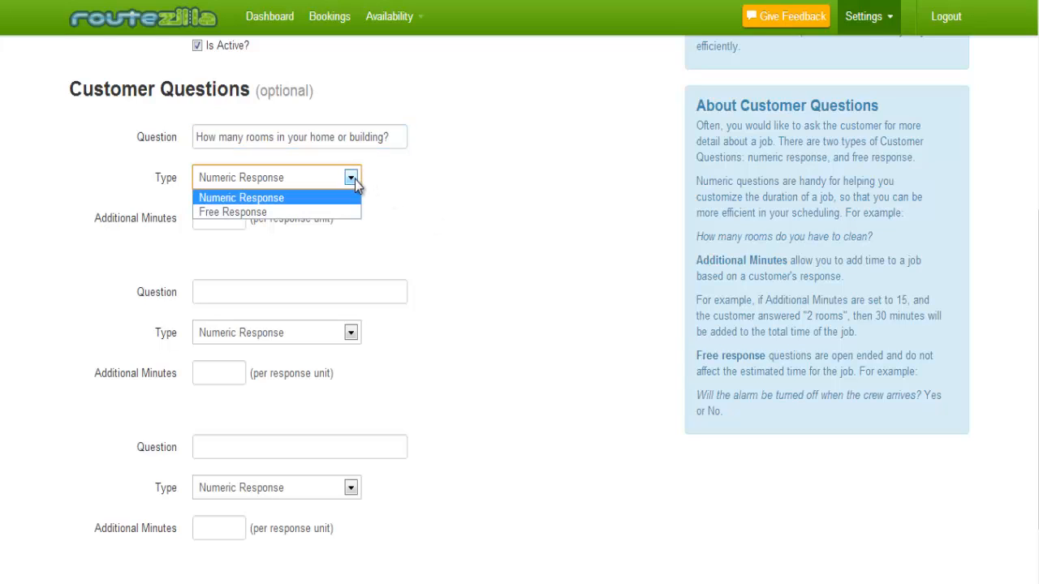
left_click(328, 198)
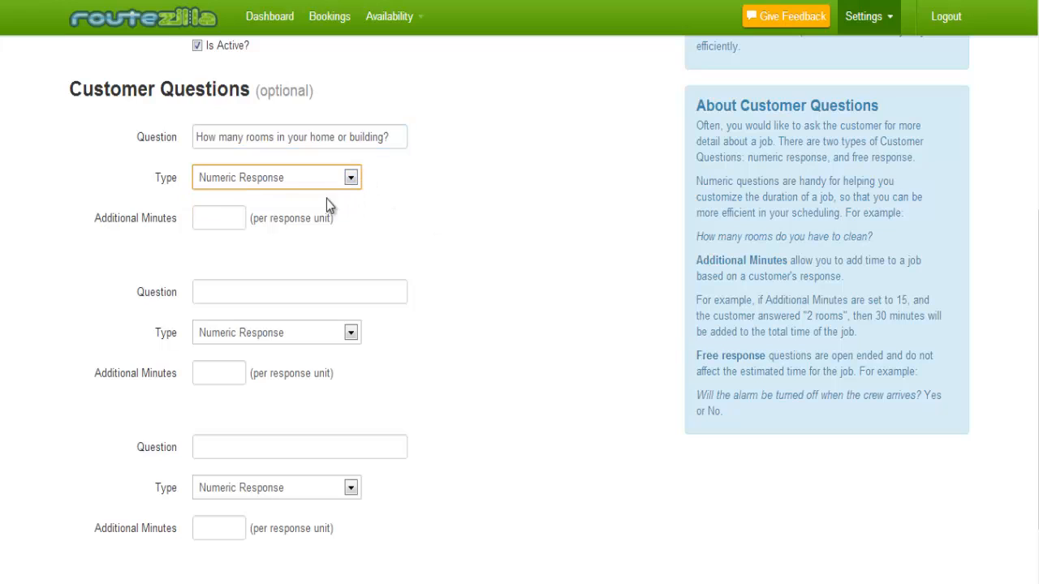
left_click(230, 217)
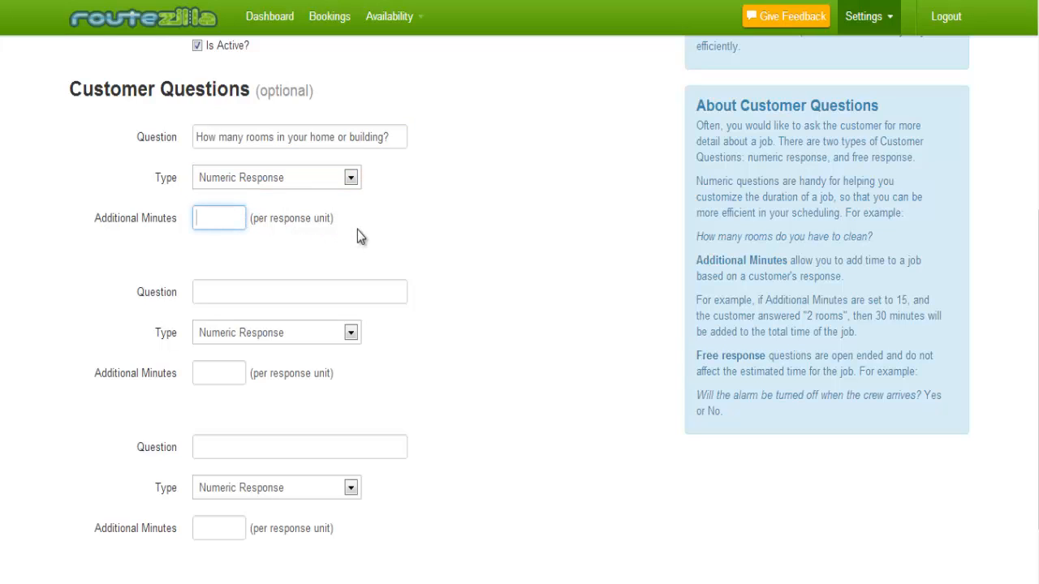
type("10")
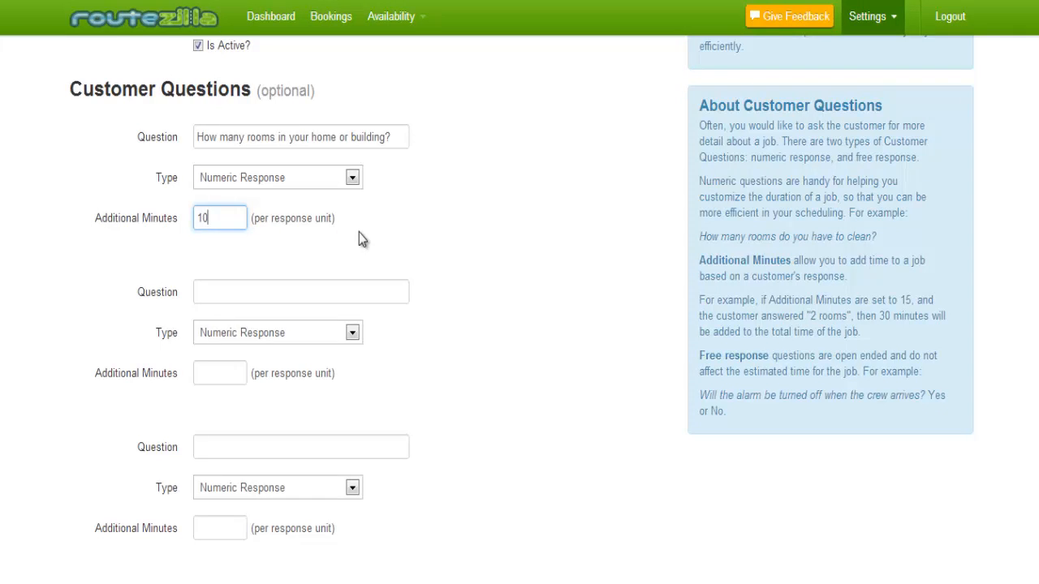
scroll(444, 261, "down", 1)
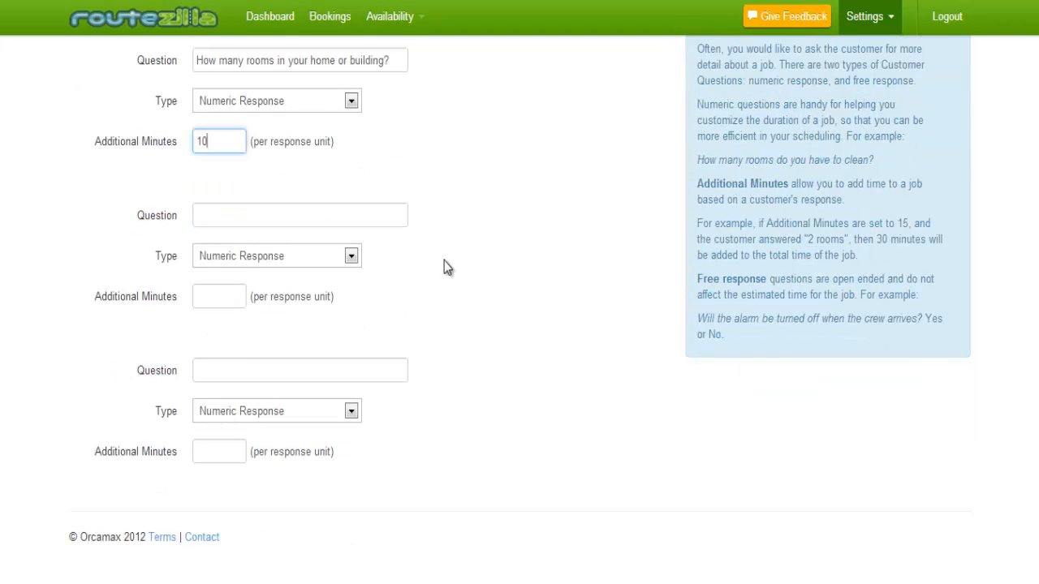
Add a second question 'Is there mold in your carpet?' with type Free Response.
left_click(241, 216)
type("I")
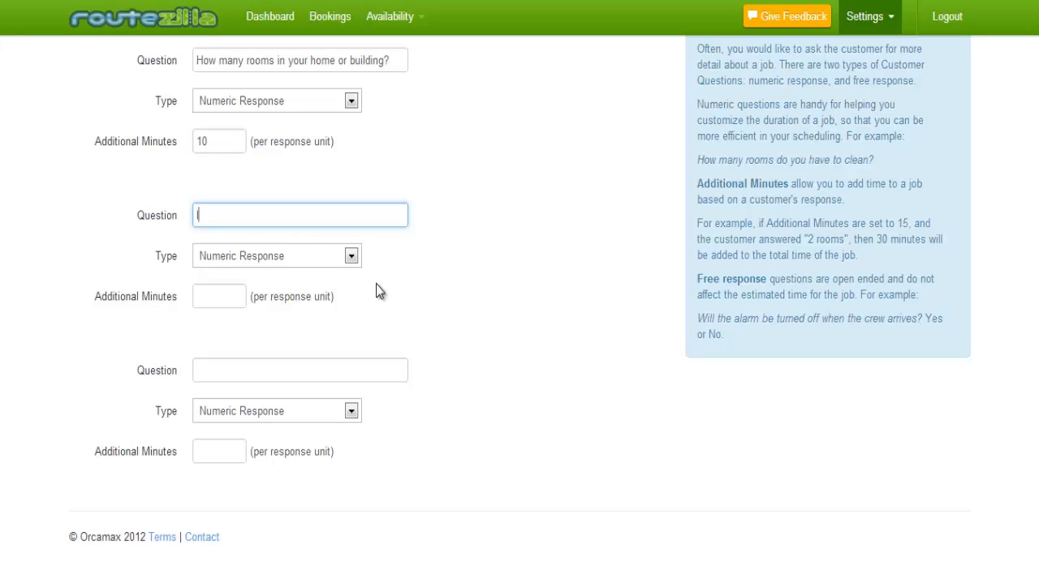
type("s there mold in yur")
key("BackSpace")
key("BackSpace")
key("BackSpace")
type("our care")
key("BackSpace")
type("pet?")
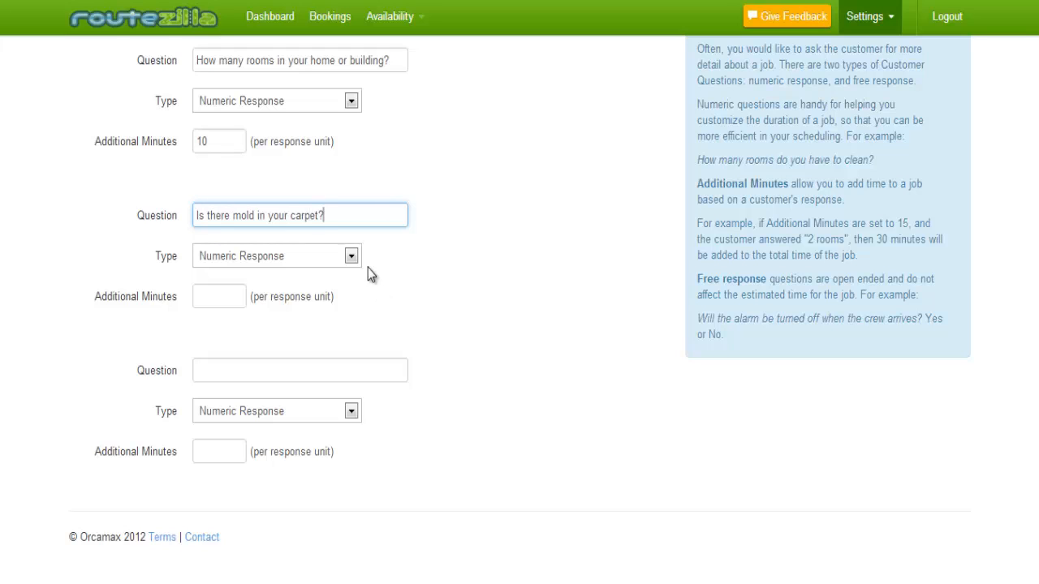
left_click(351, 257)
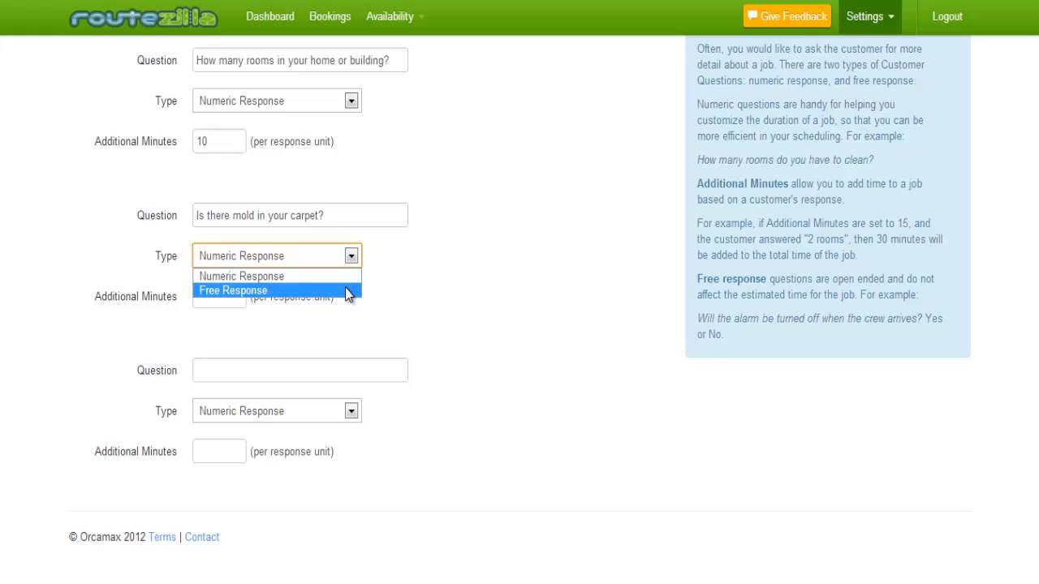
left_click(347, 290)
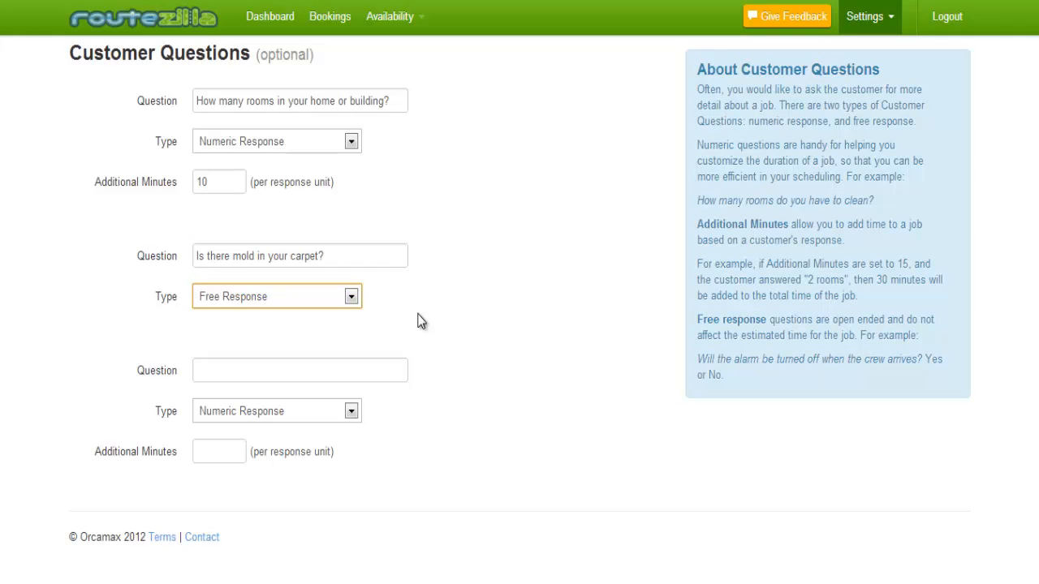
left_click(440, 323)
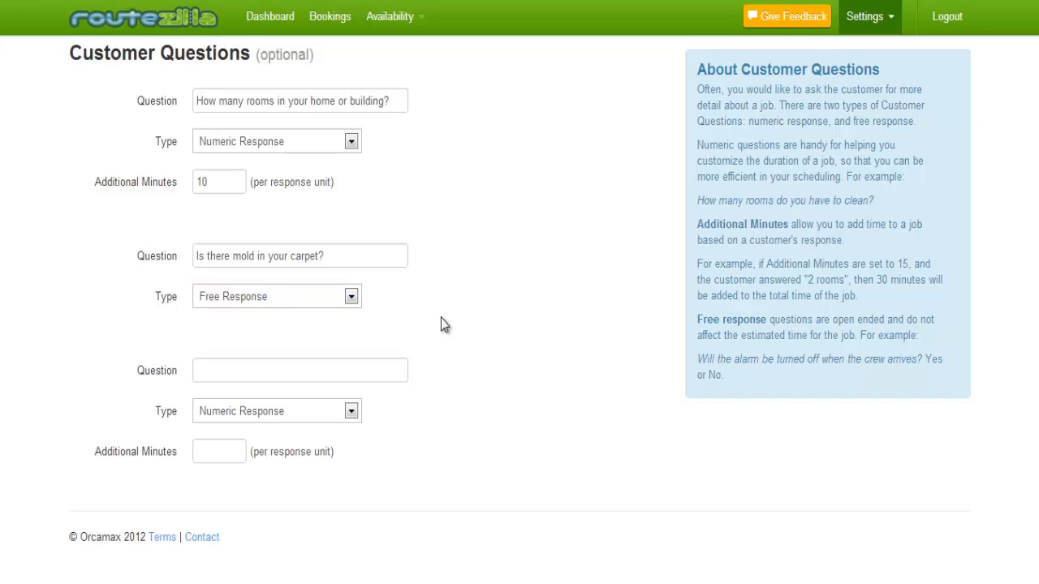
Add a third question 'How many bathrooms do you have?' as Numeric Response adding 15 minutes.
left_click(270, 369)
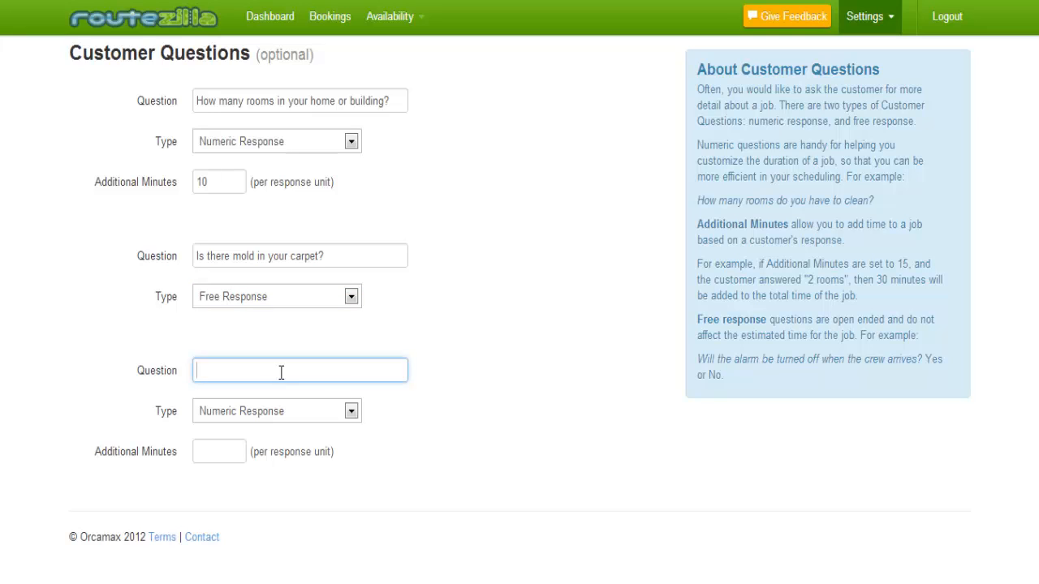
type("How many bathrooms do you have?")
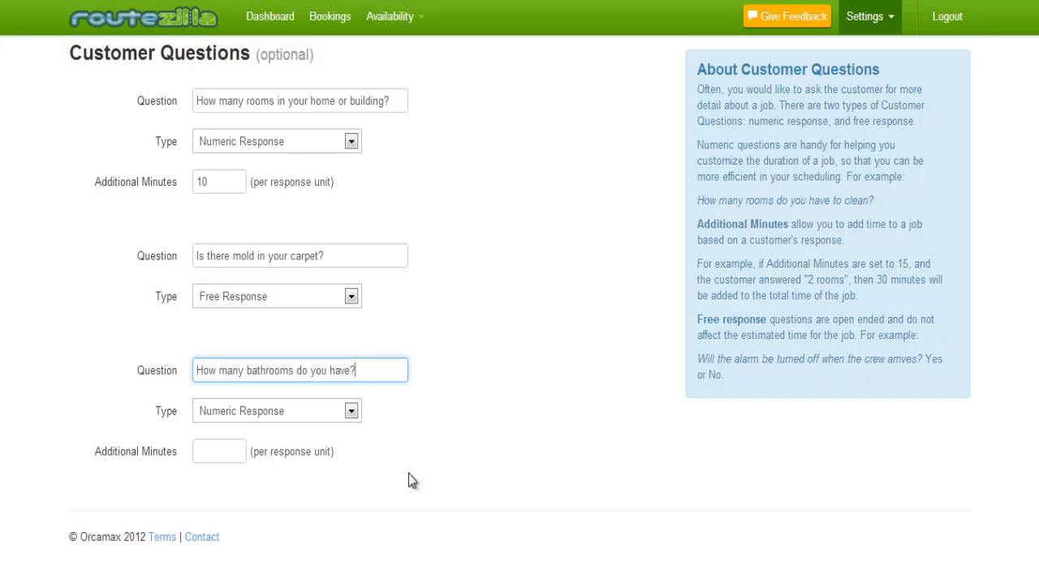
left_click(352, 412)
left_click(333, 430)
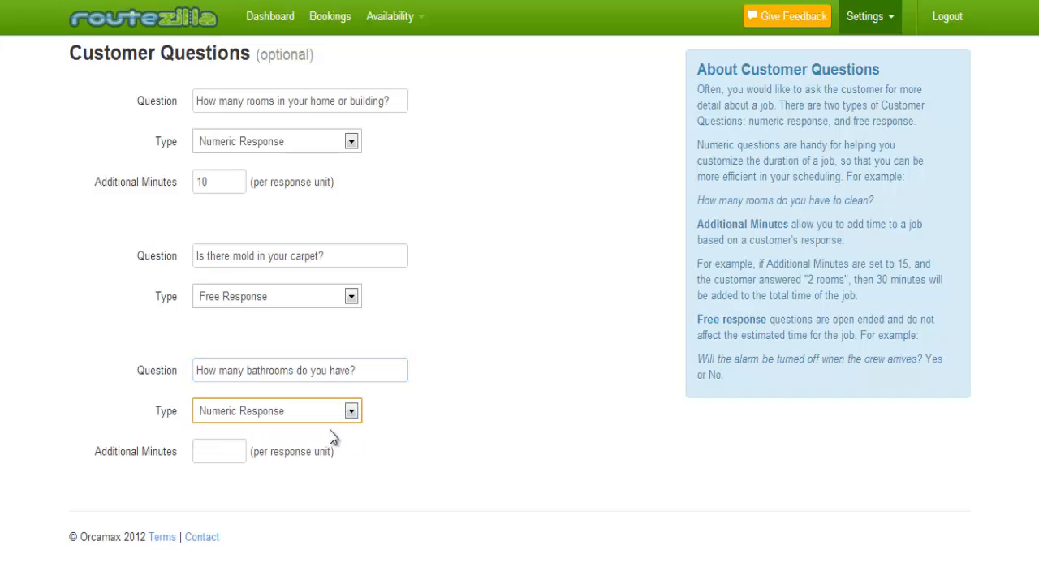
left_click(240, 453)
type("15")
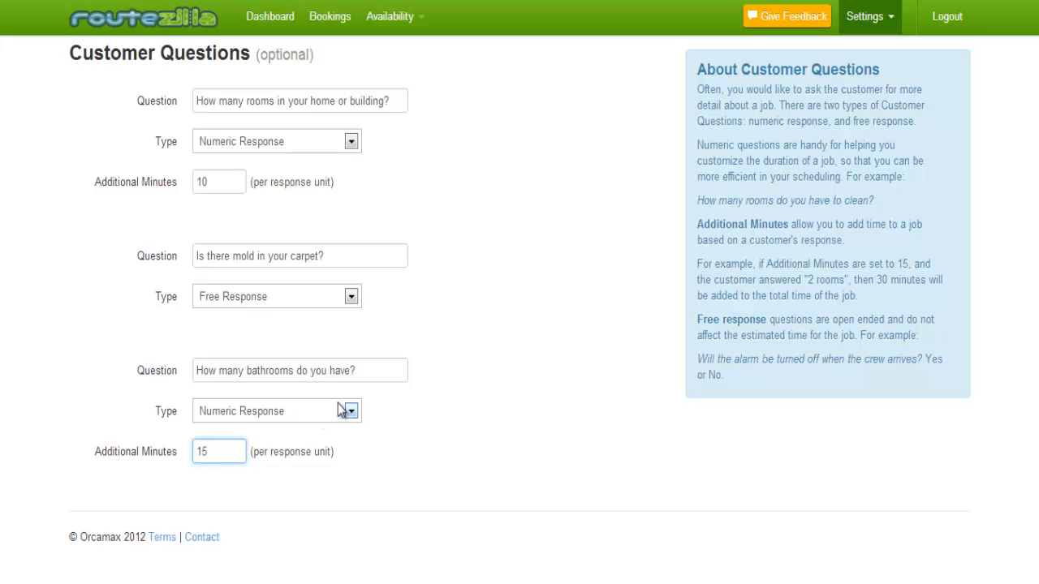
scroll(547, 324, "up", 5)
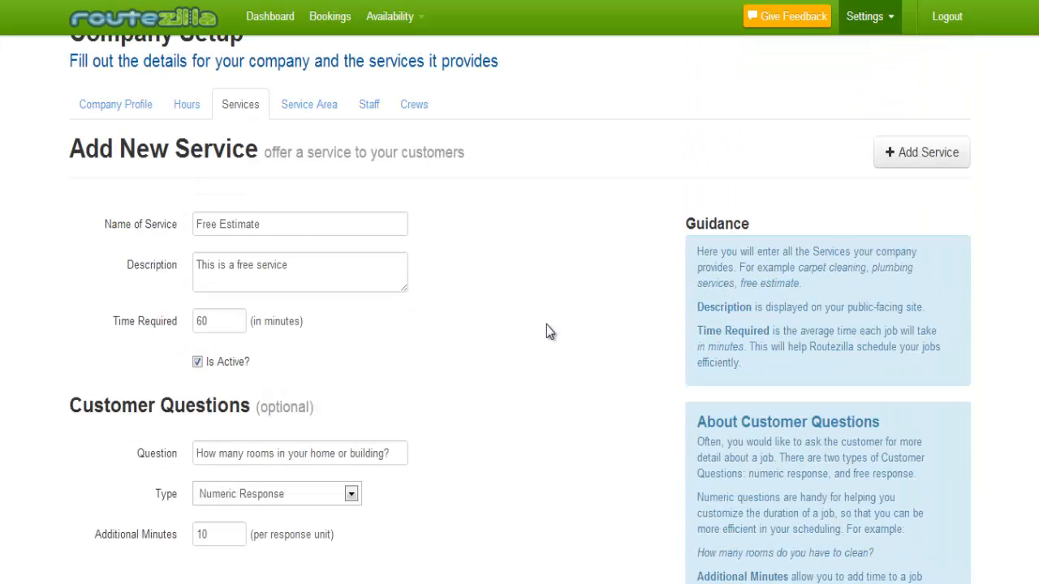
Save the Free Estimate service so it appears alongside Free Estimates in the Services list.
scroll(546, 325, "down", 3)
scroll(547, 325, "up", 3)
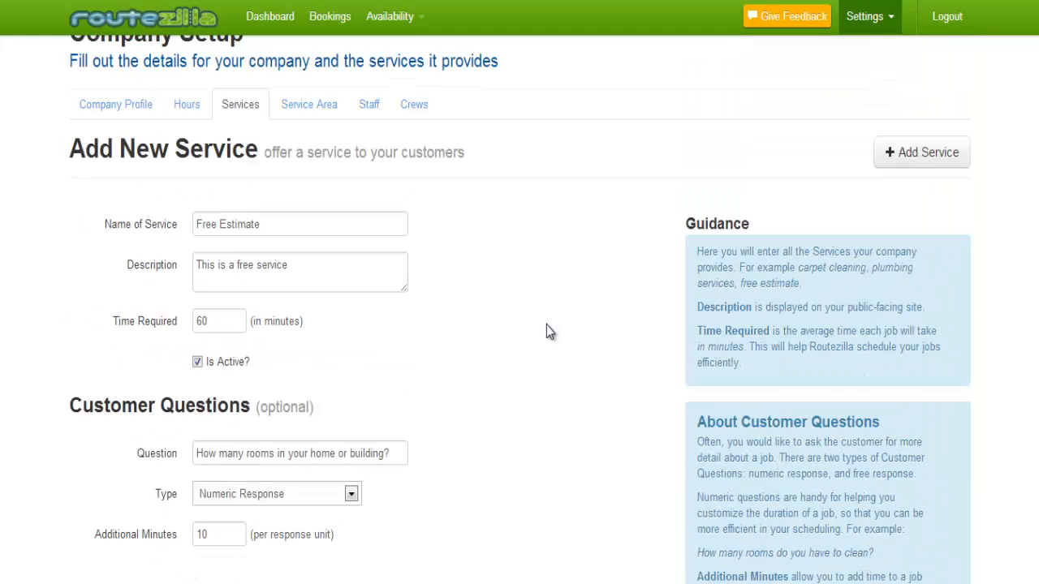
left_click(918, 156)
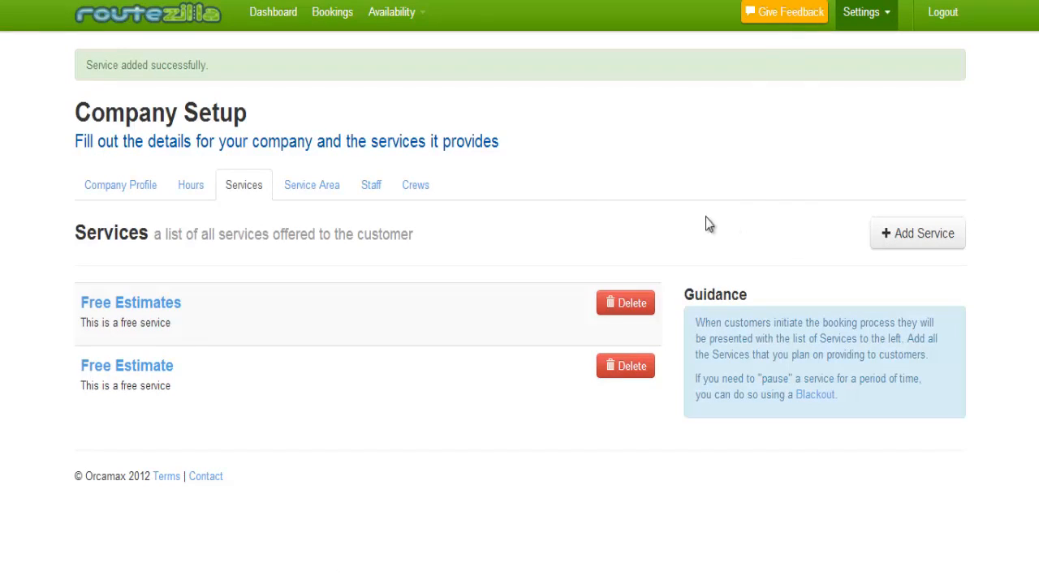
Open the company's public booking site via the link in the Company Profile Guidance panel.
left_click(133, 198)
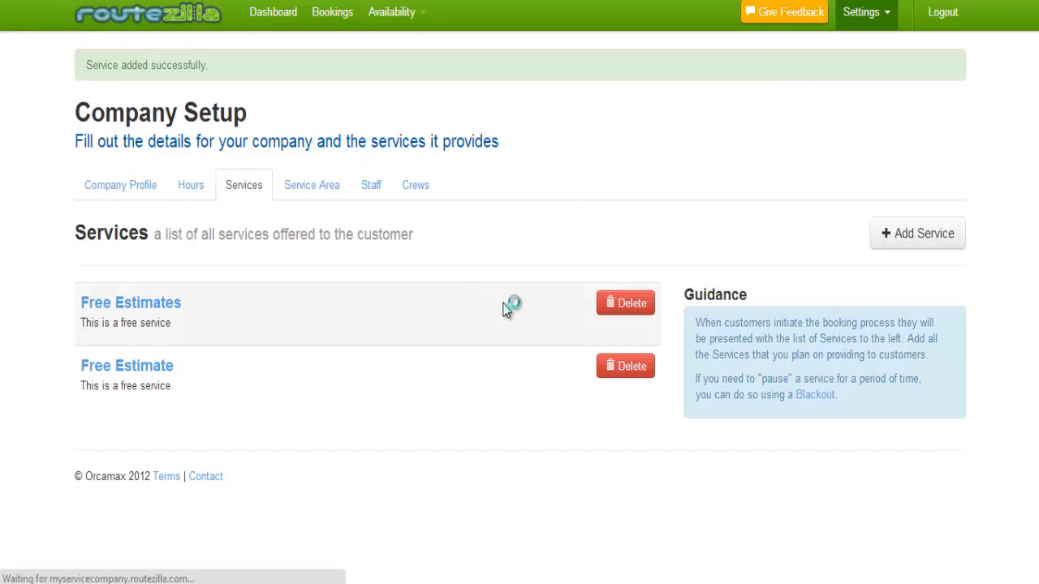
scroll(540, 298, "down", 1)
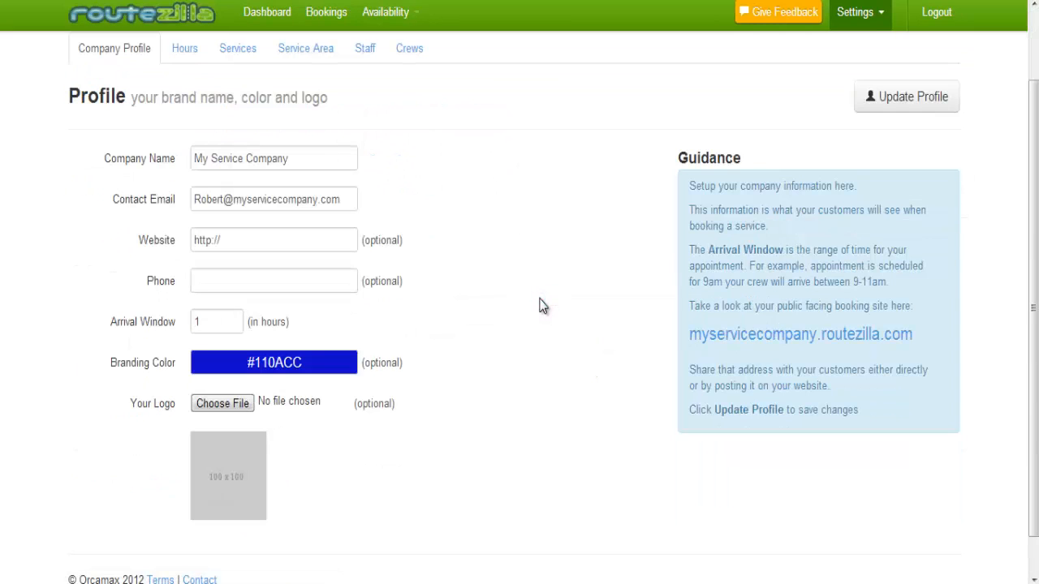
scroll(542, 305, "down", 1)
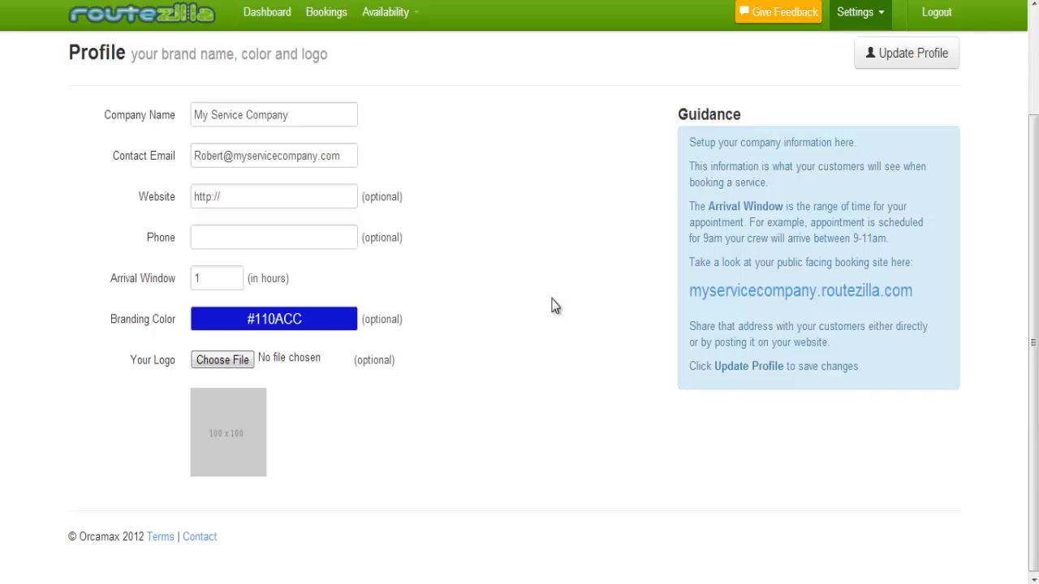
left_click(723, 300)
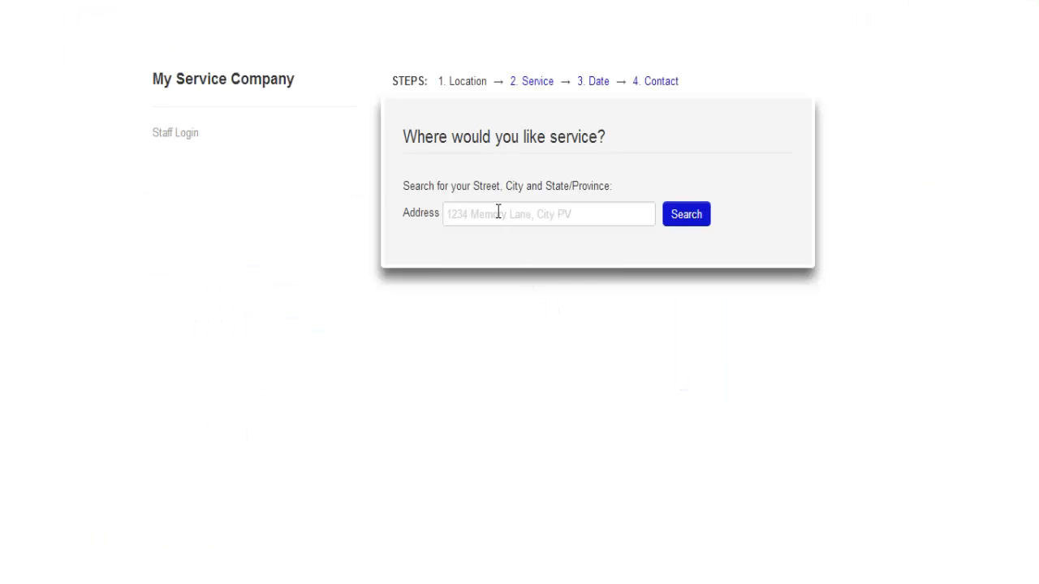
left_click(499, 211)
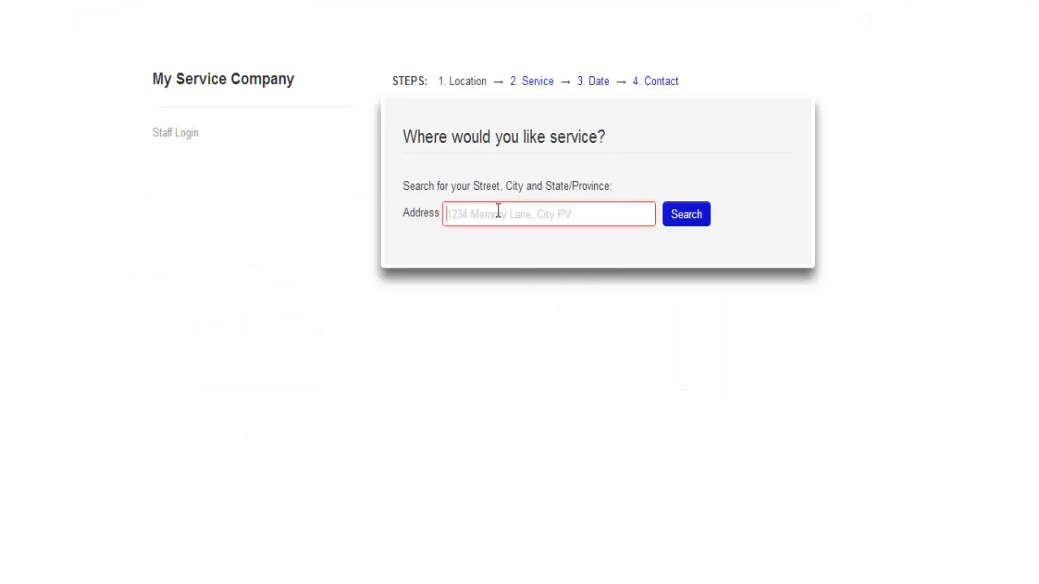
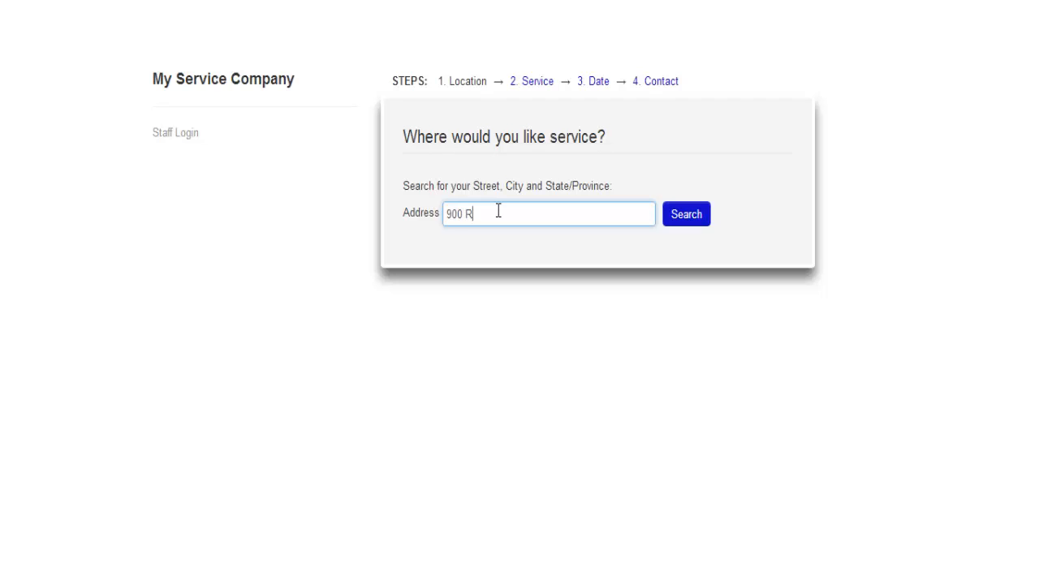
left_click(684, 214)
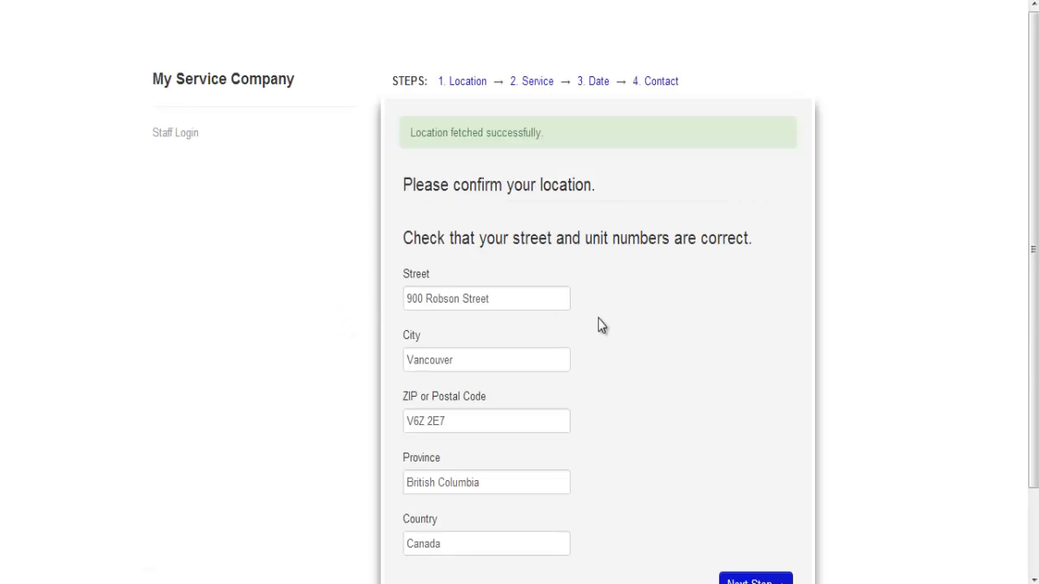
scroll(599, 320, "down", 2)
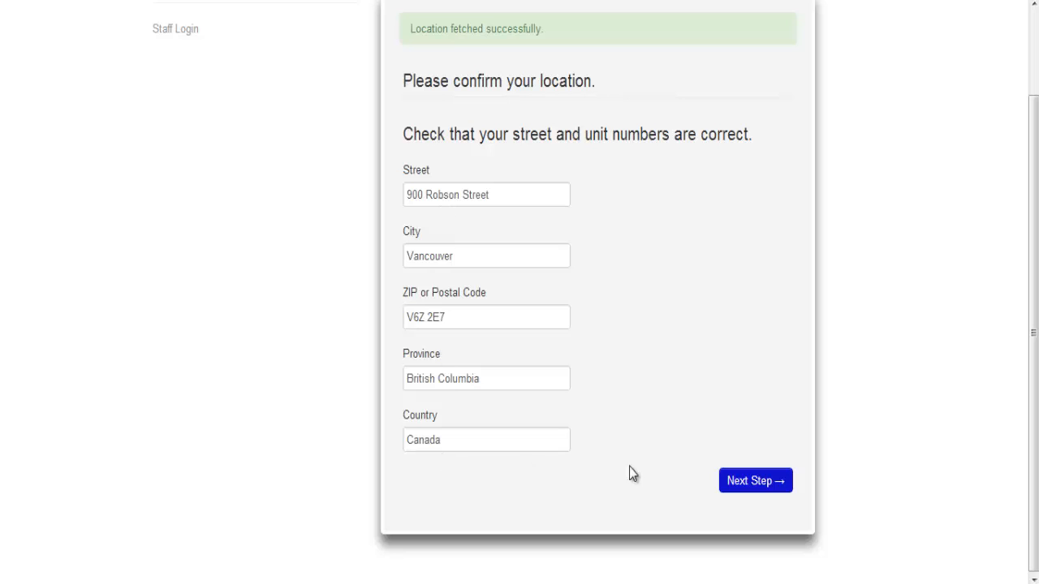
Confirm the location and choose the Free Estimates service.
left_click(748, 485)
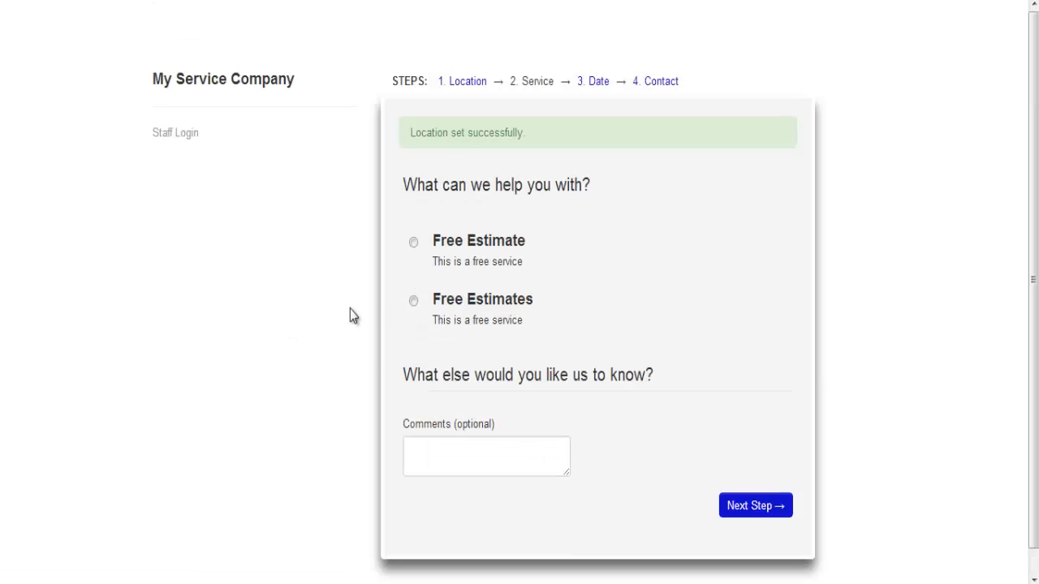
left_click(414, 302)
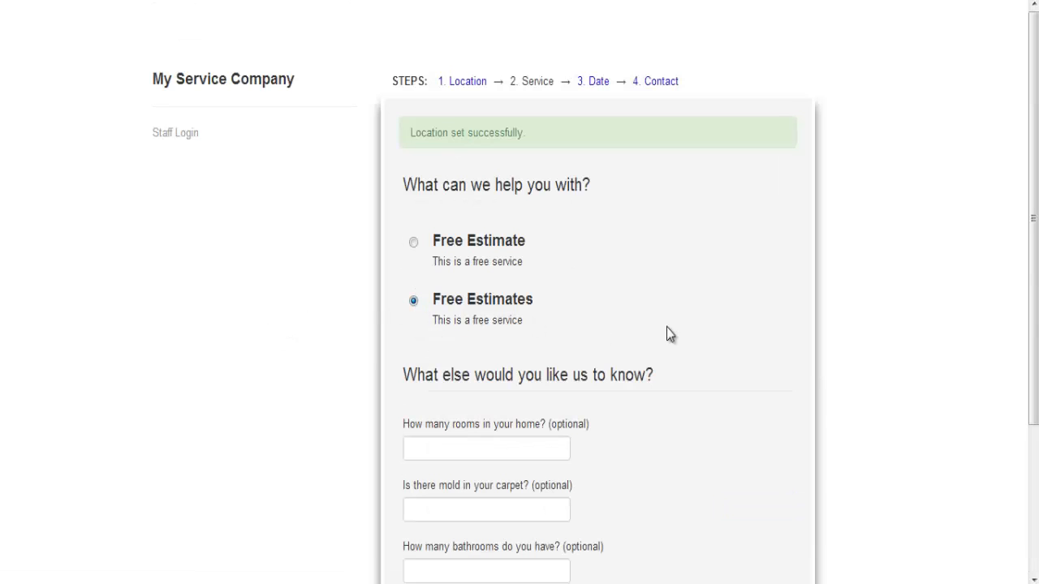
scroll(678, 325, "down", 3)
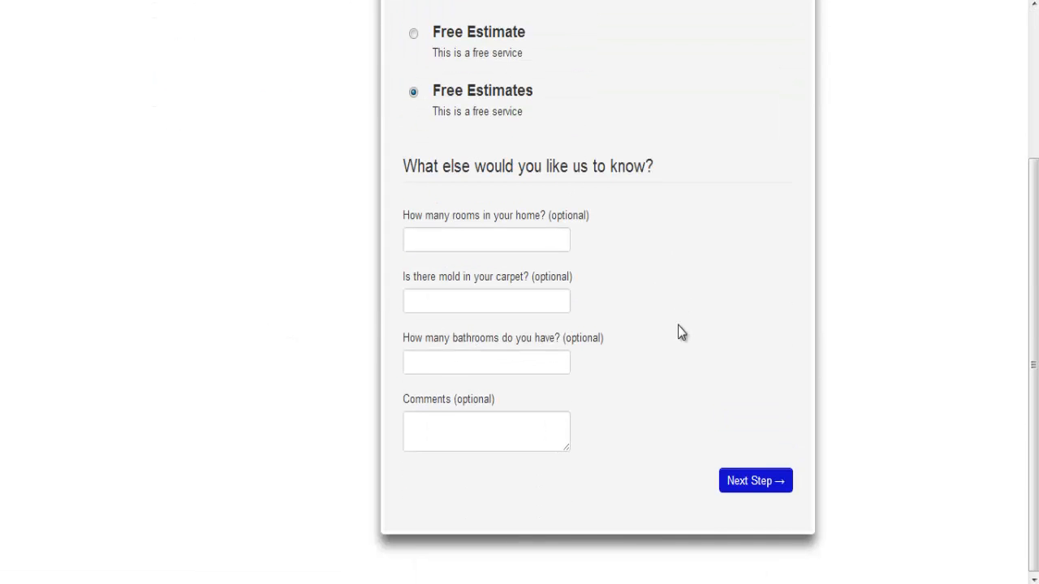
Answer the questions with 3 rooms, No for carpet mold, and 8 bathrooms.
left_click(537, 236)
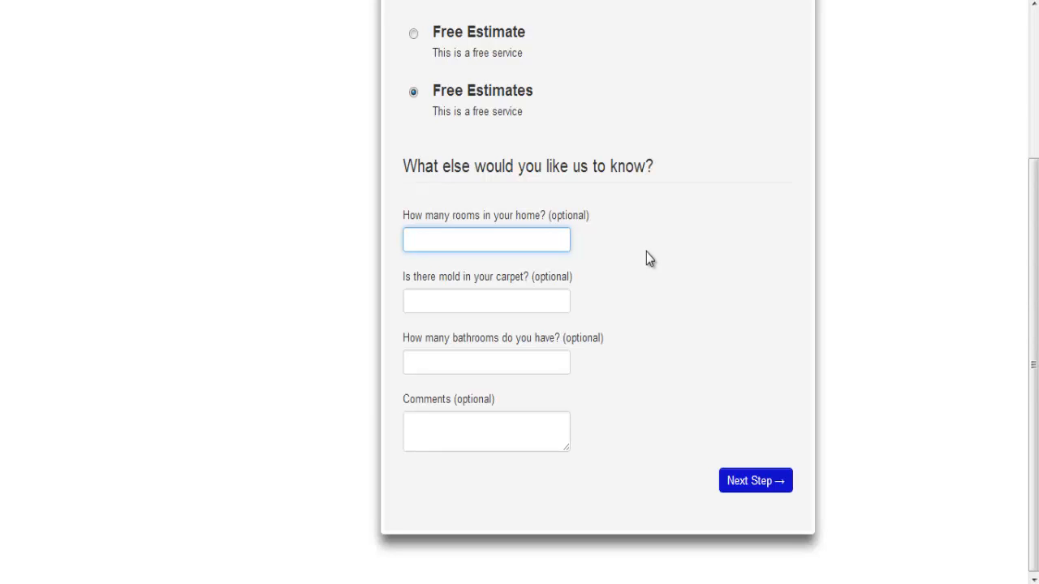
type("3")
key("Tab")
type("No")
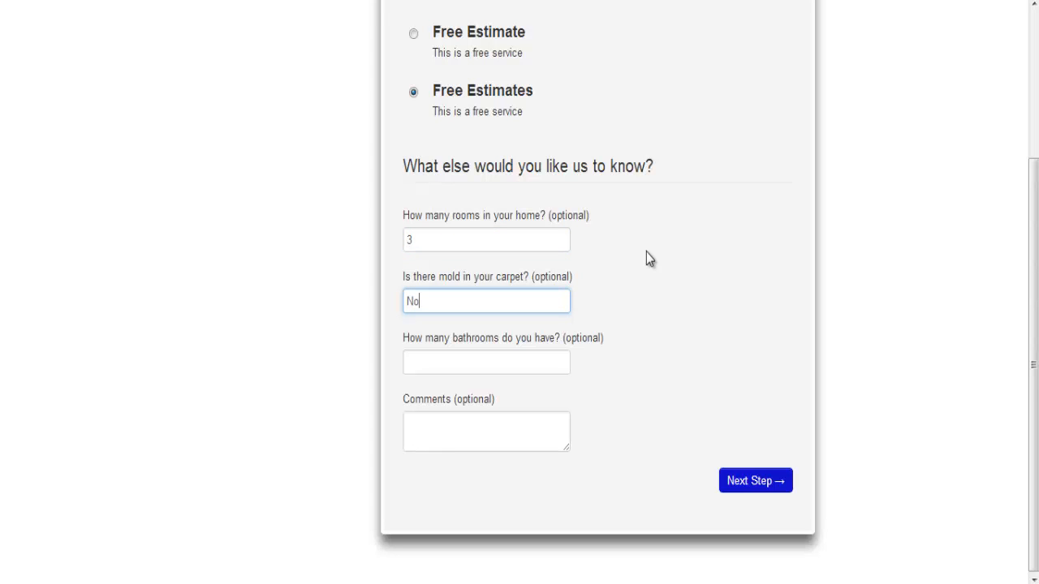
key("Tab")
type("8")
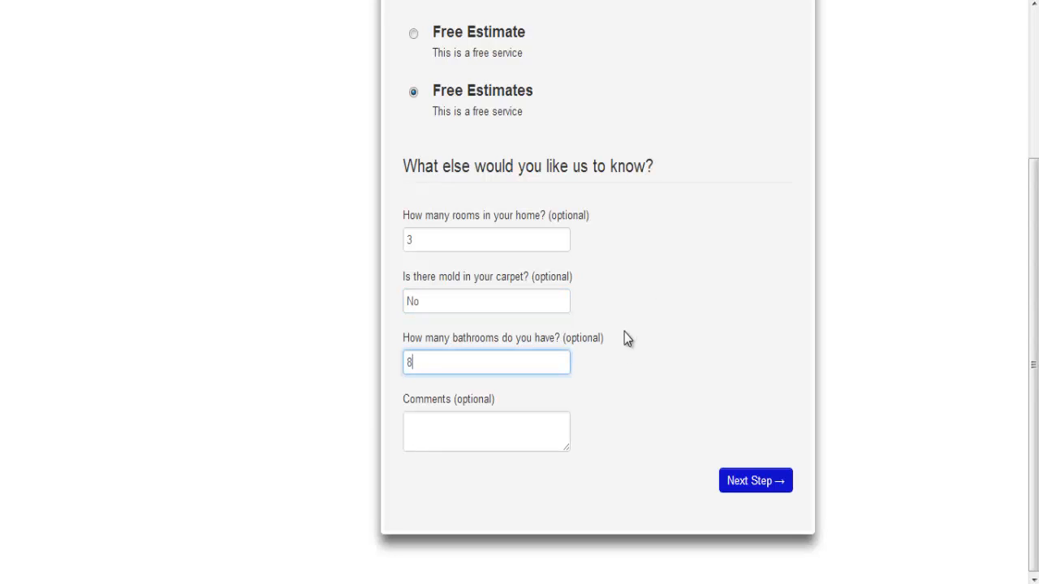
Book Monday 21 January 2013 between 10:00am and 11:00am for the service.
left_click(729, 487)
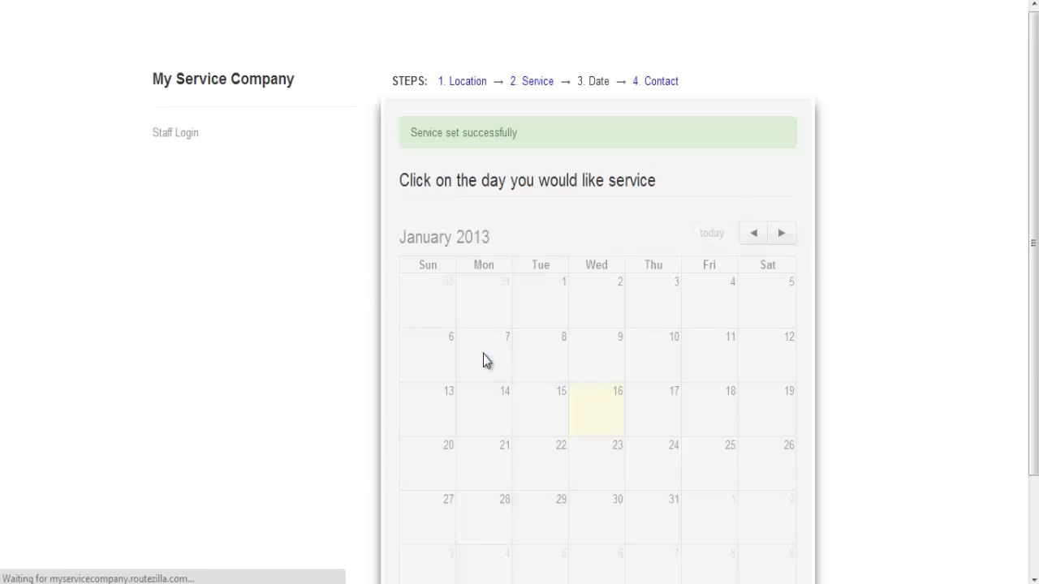
scroll(428, 344, "down", 3)
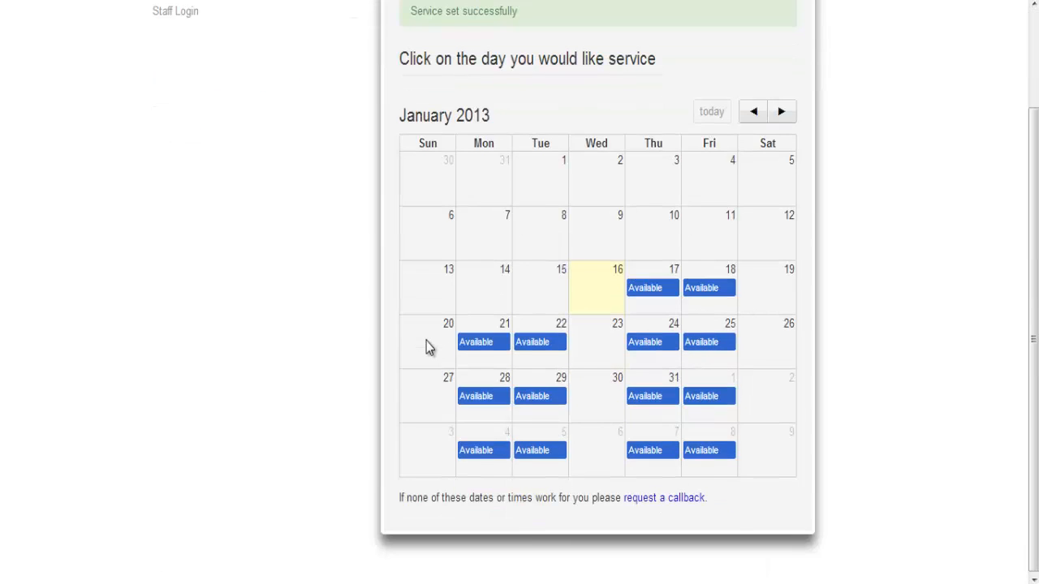
left_click(499, 347)
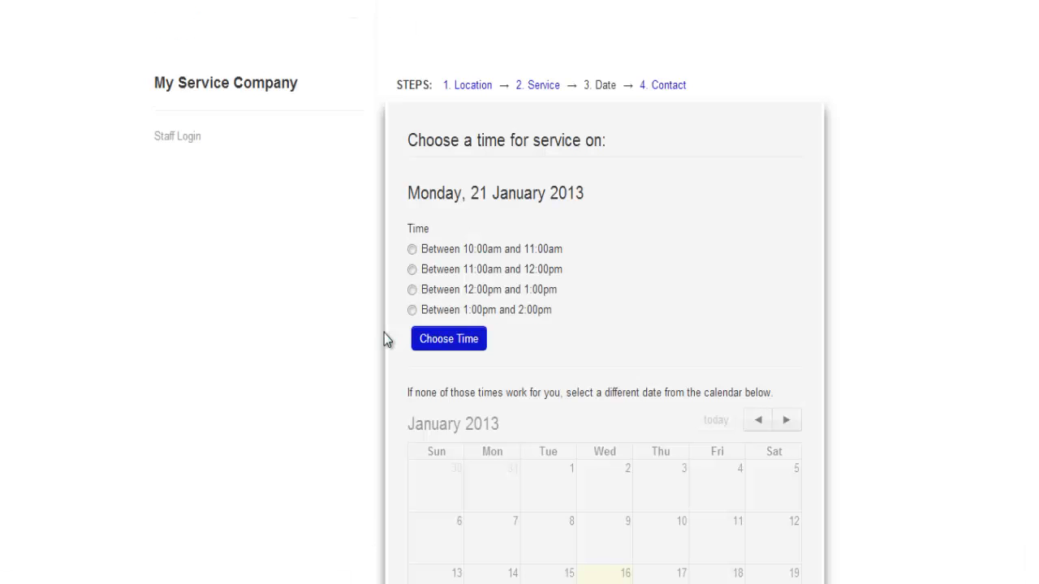
left_click(411, 249)
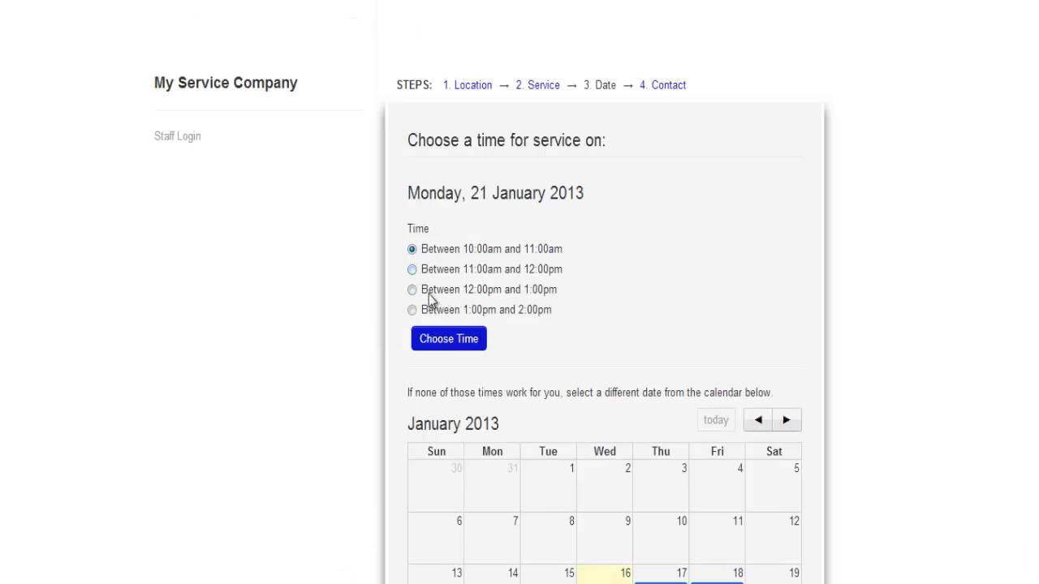
left_click(444, 343)
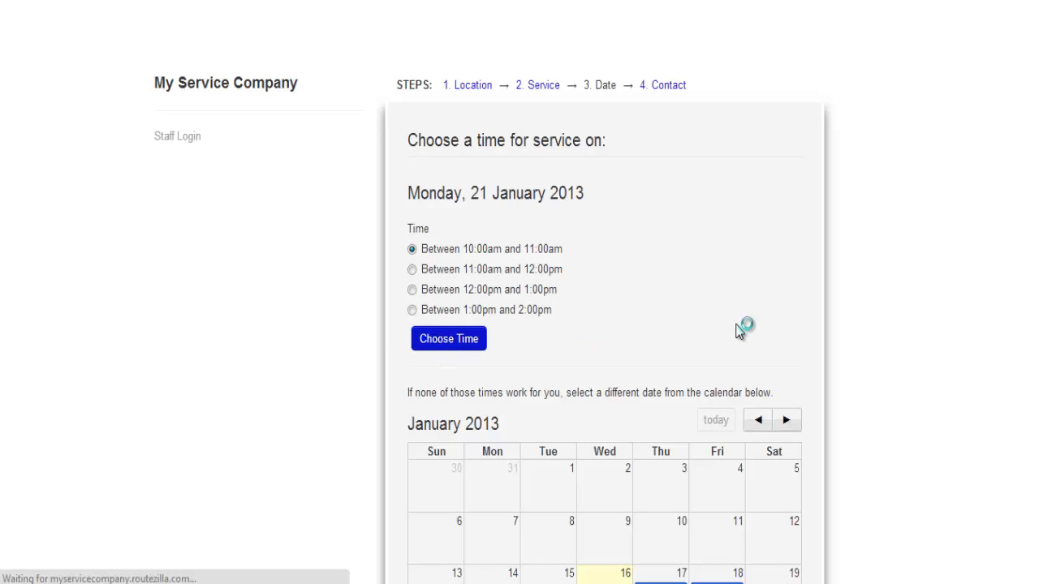
scroll(690, 318, "down", 2)
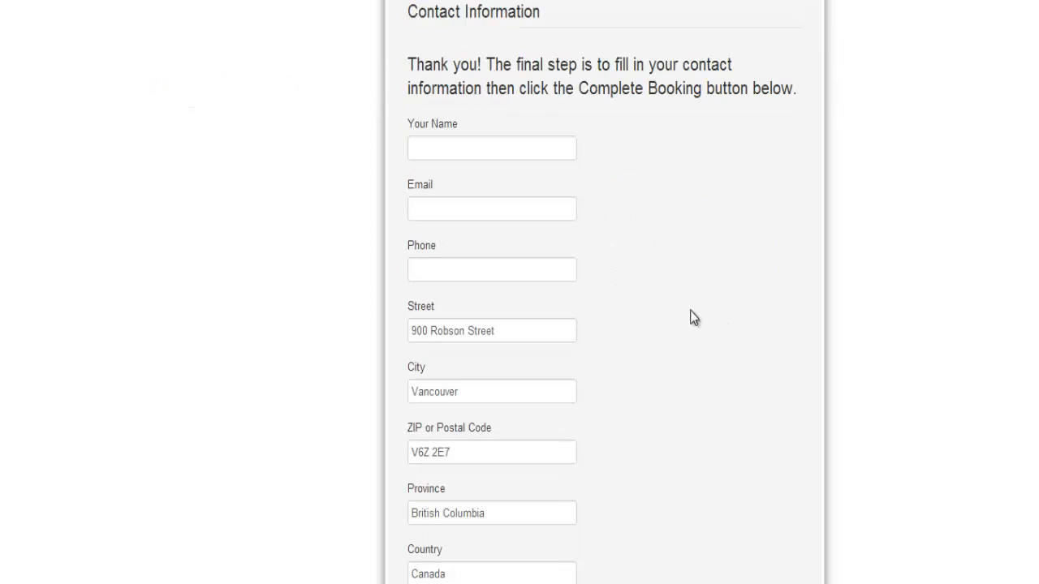
Enter the customer's name, e-mail address and phone number in the contact form, then submit the booking.
left_click(484, 154)
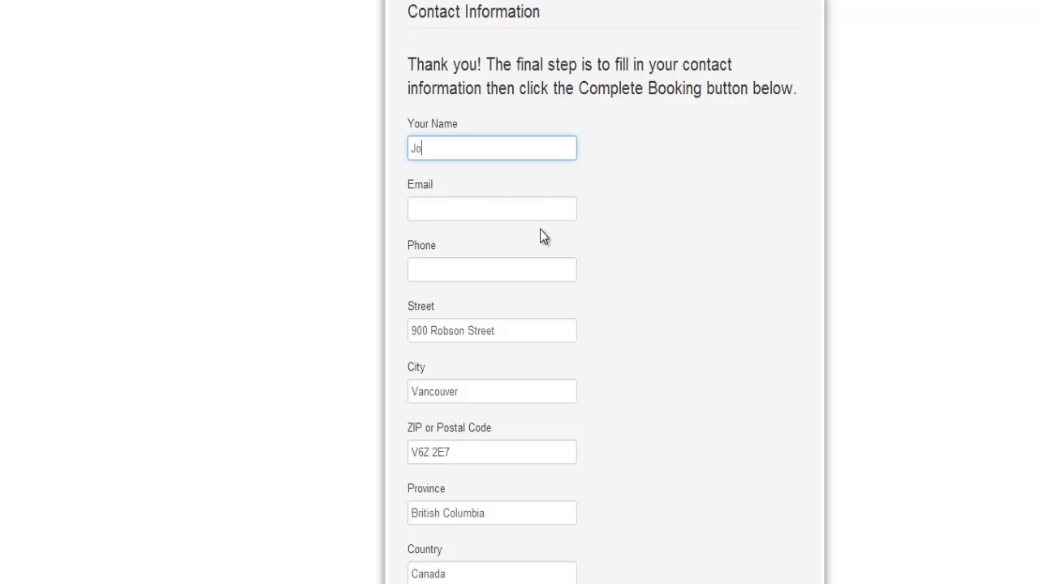
key("Tab")
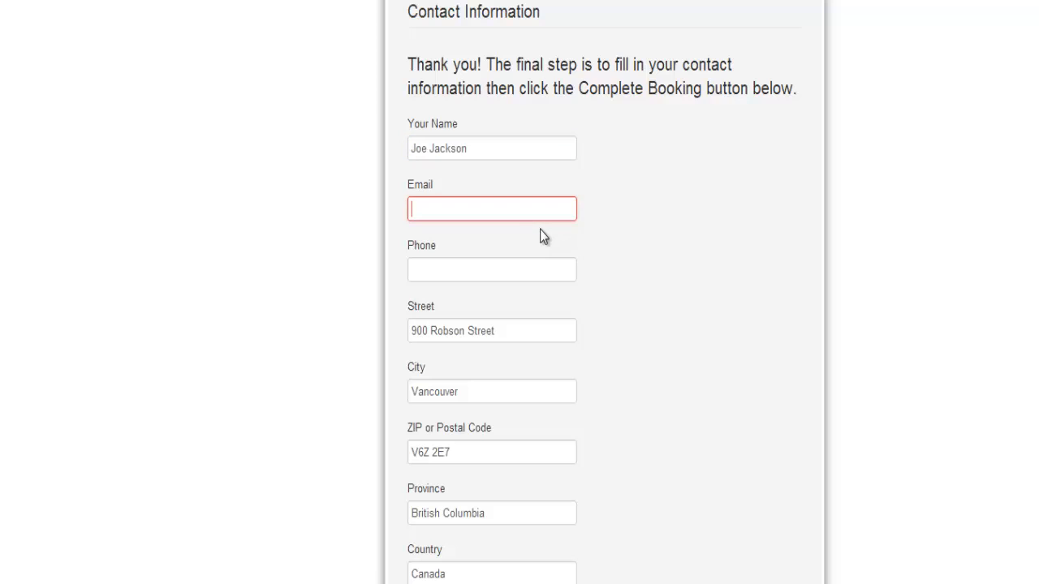
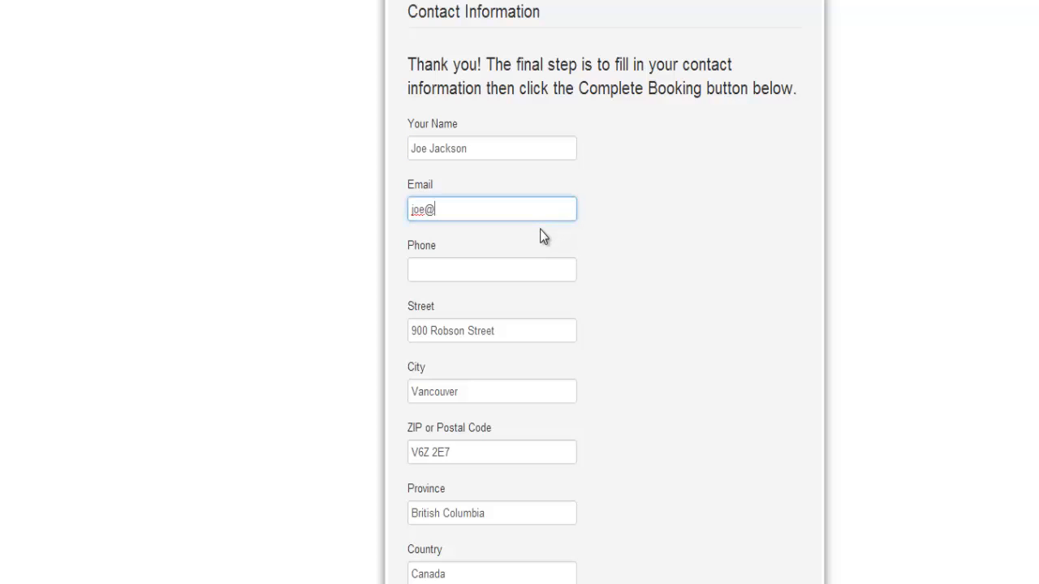
key("Tab")
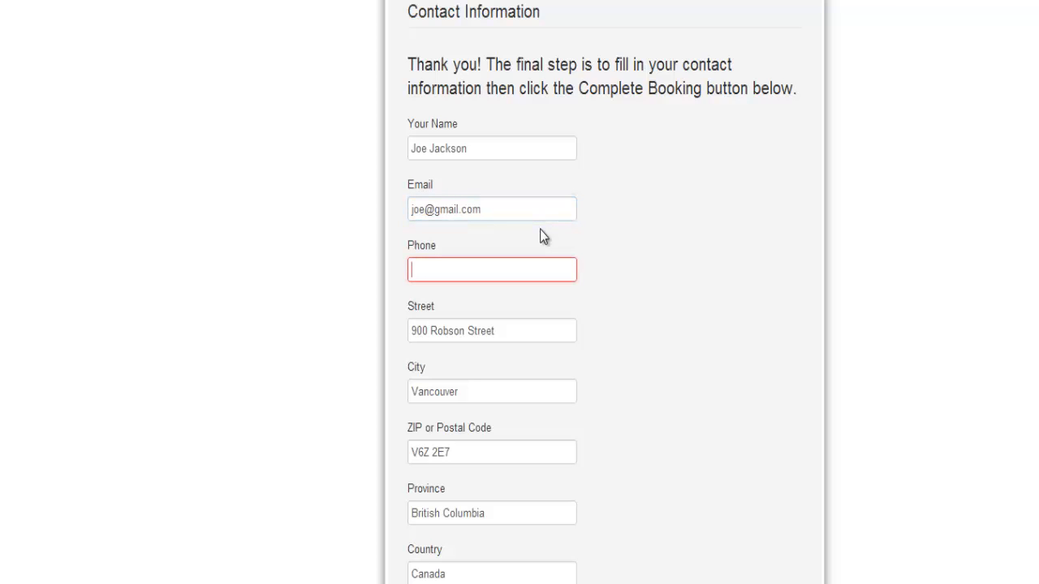
type("188")
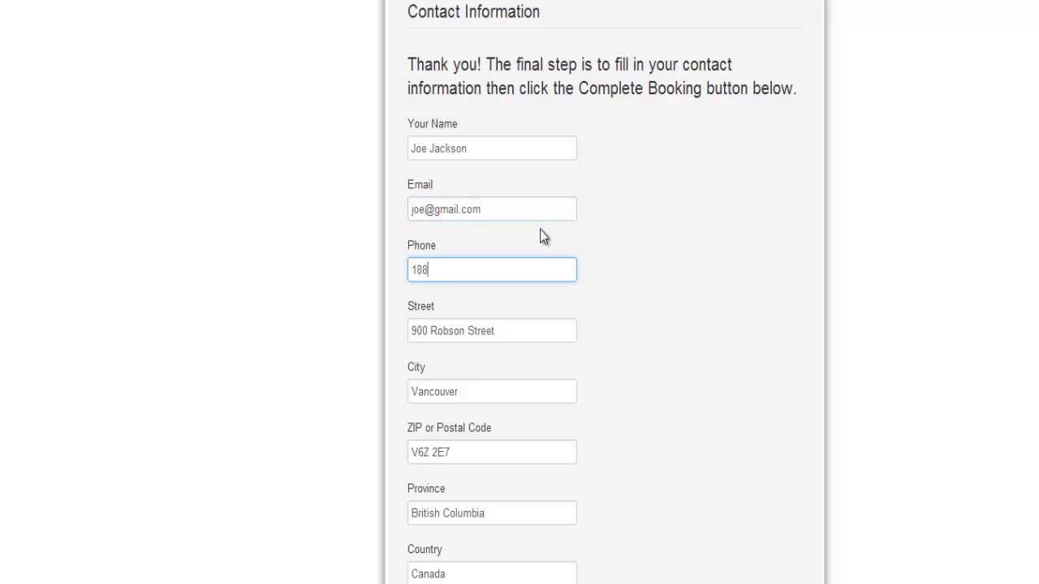
type("85556666")
scroll(614, 265, "down", 2)
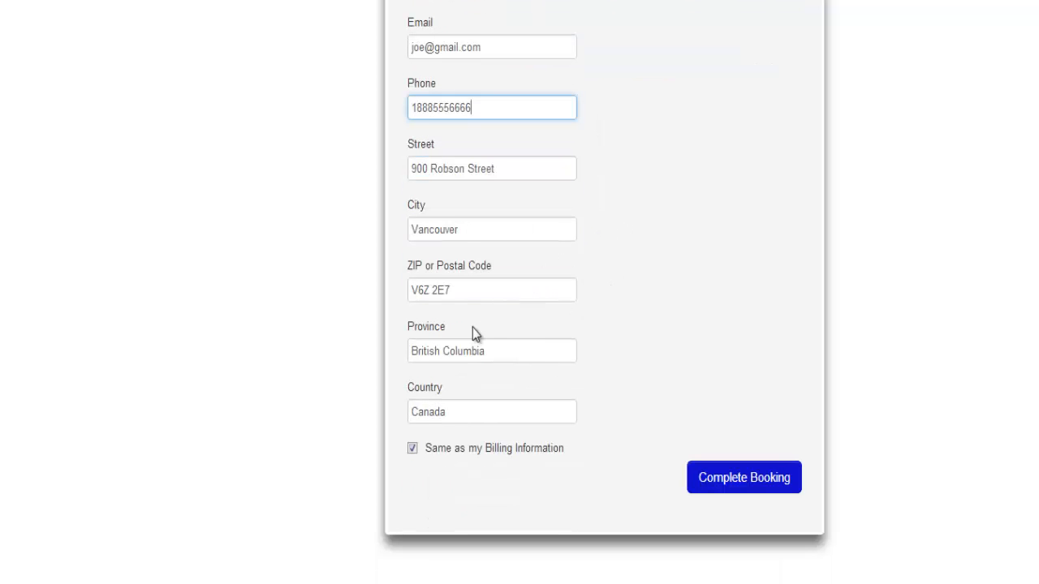
left_click(740, 483)
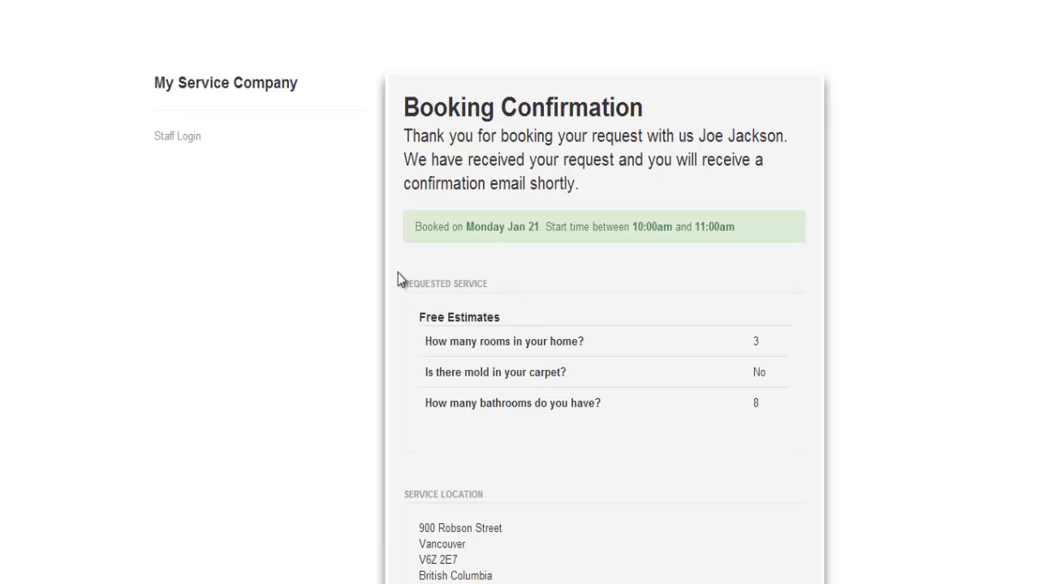
Review the Booking Confirmation for Monday Jan 21, 10:00–11:00am with answers 3, No and 8.
scroll(347, 249, "down", 1)
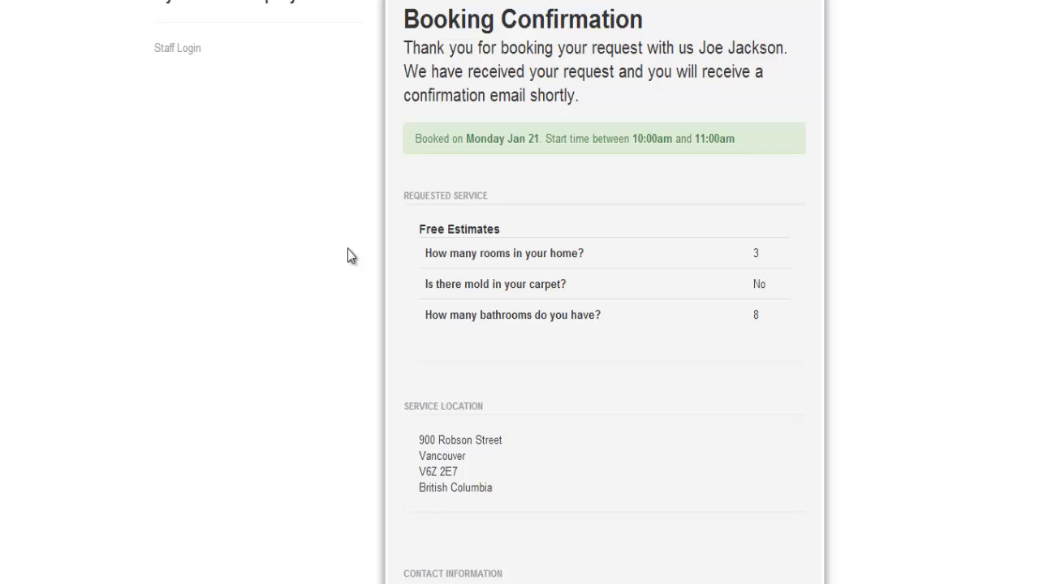
scroll(347, 249, "down", 3)
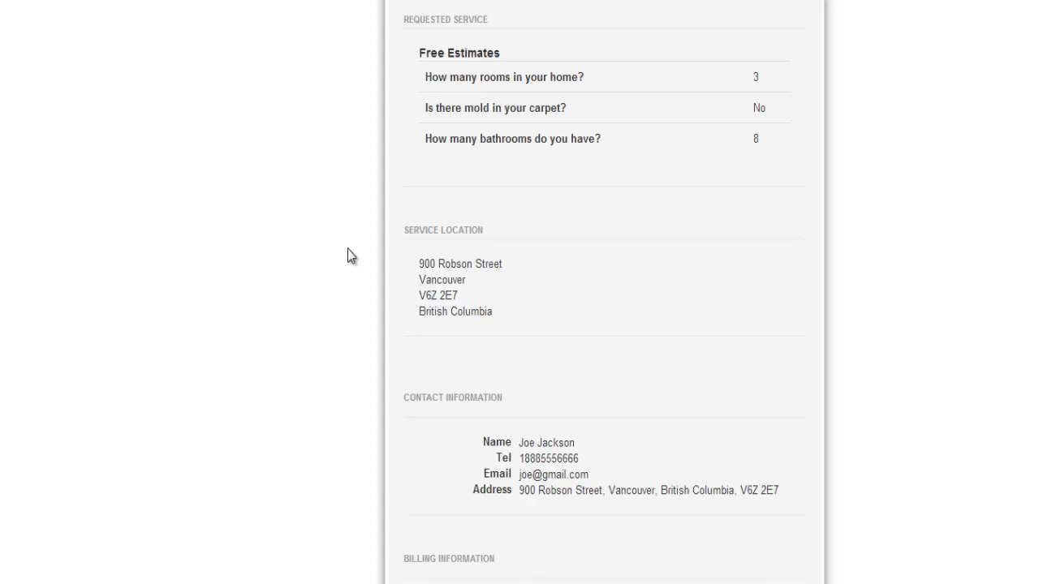
scroll(348, 249, "up", 4)
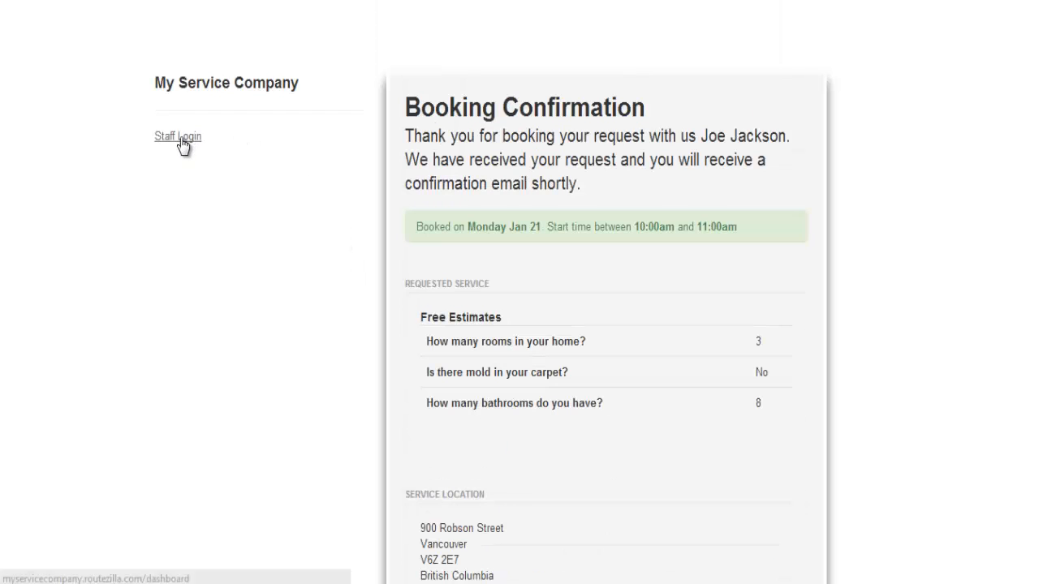
Go to the staff dashboard and open the schedule for the 01/21/2013 booking day.
left_click(182, 136)
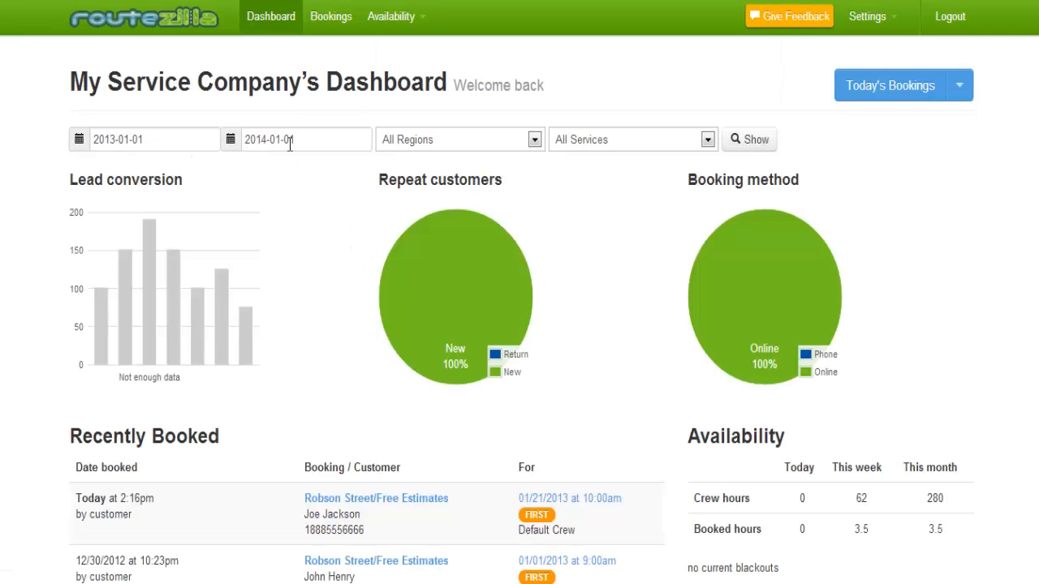
scroll(324, 190, "down", 2)
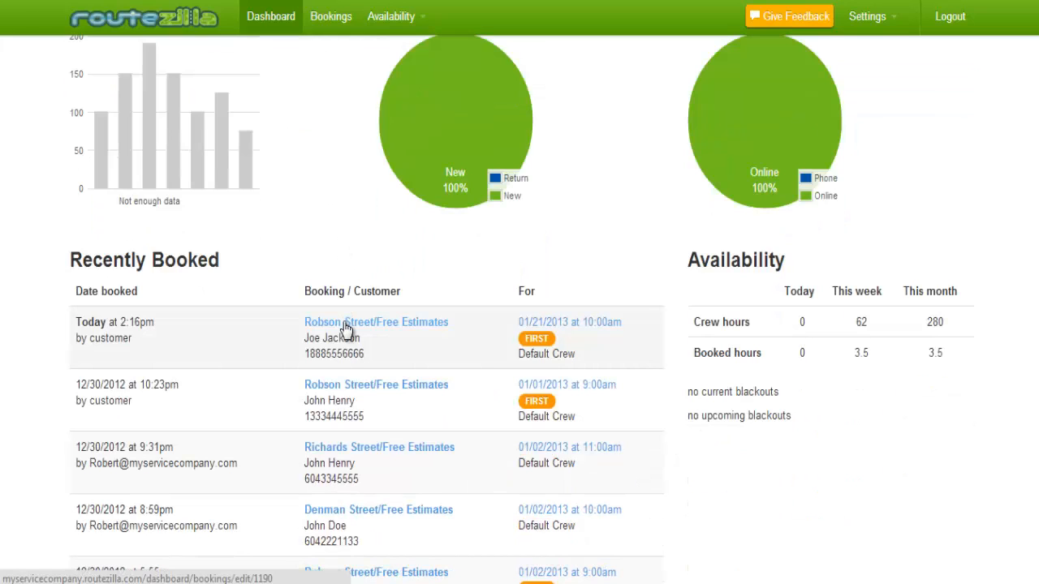
left_click(526, 325)
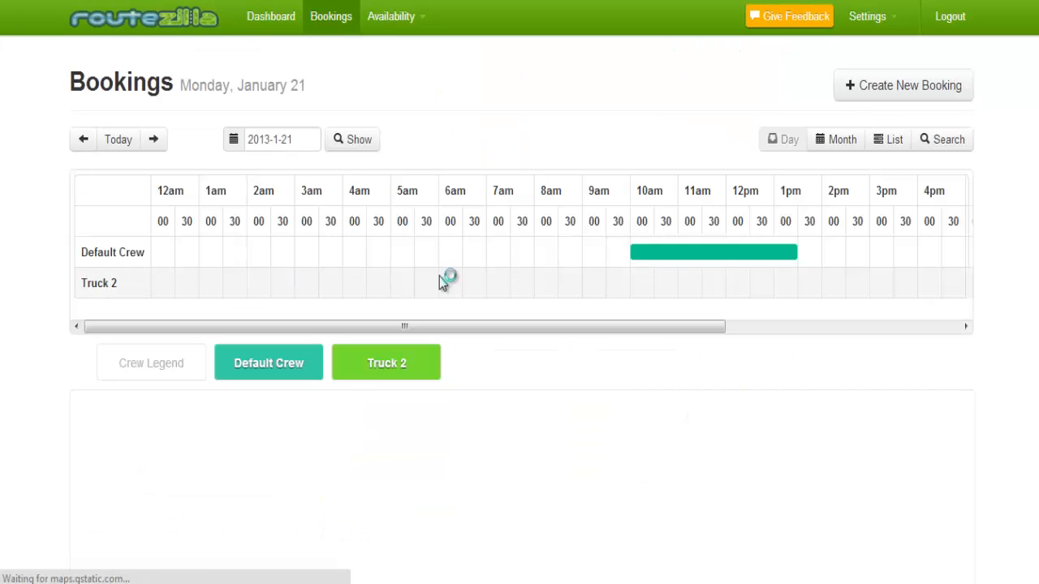
Check the new Free Estimates booking's 3.5-hour duration and close its details unchanged.
left_click(637, 253)
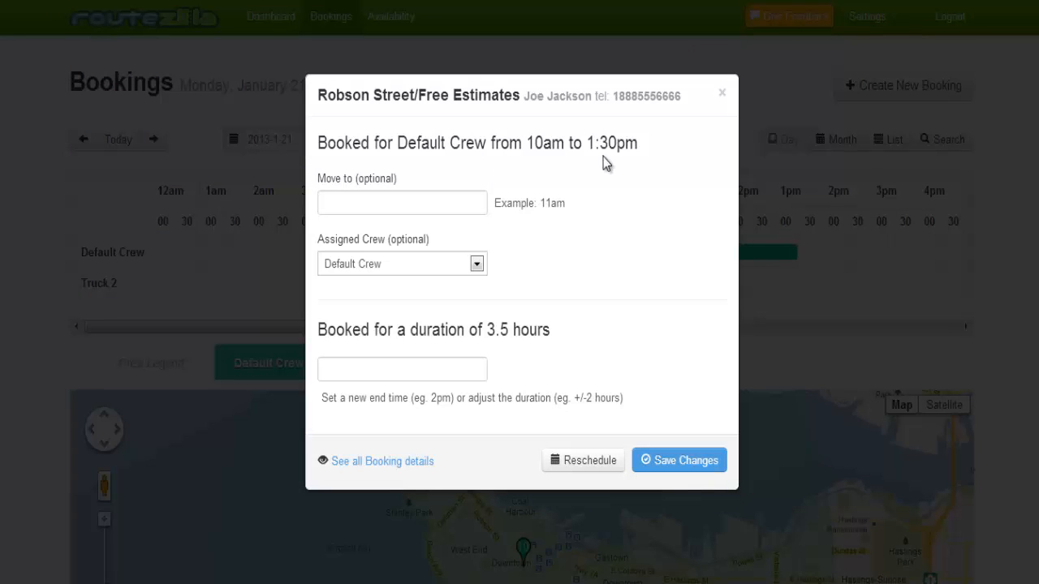
double_click(506, 329)
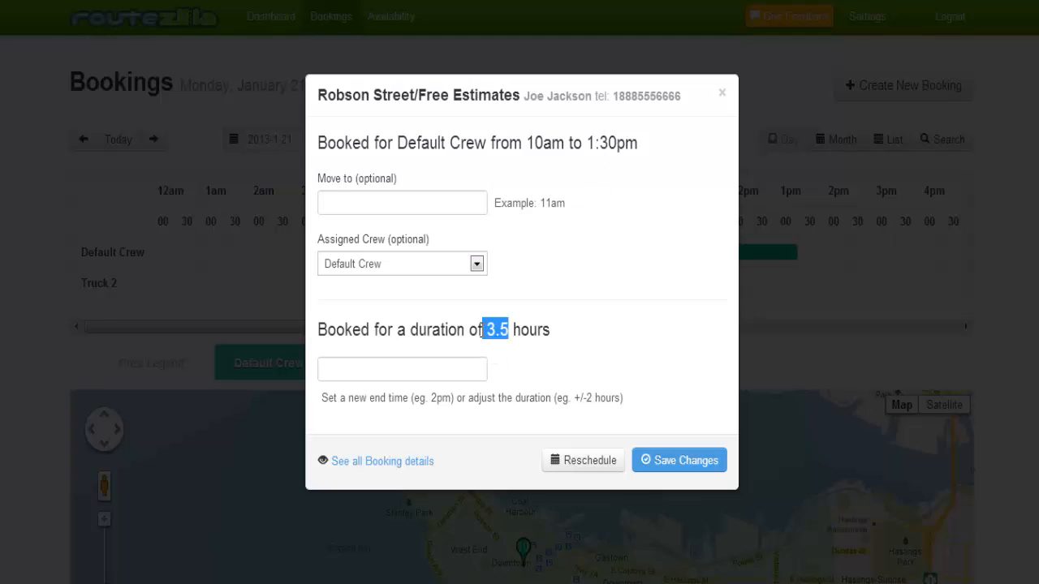
left_click(612, 354)
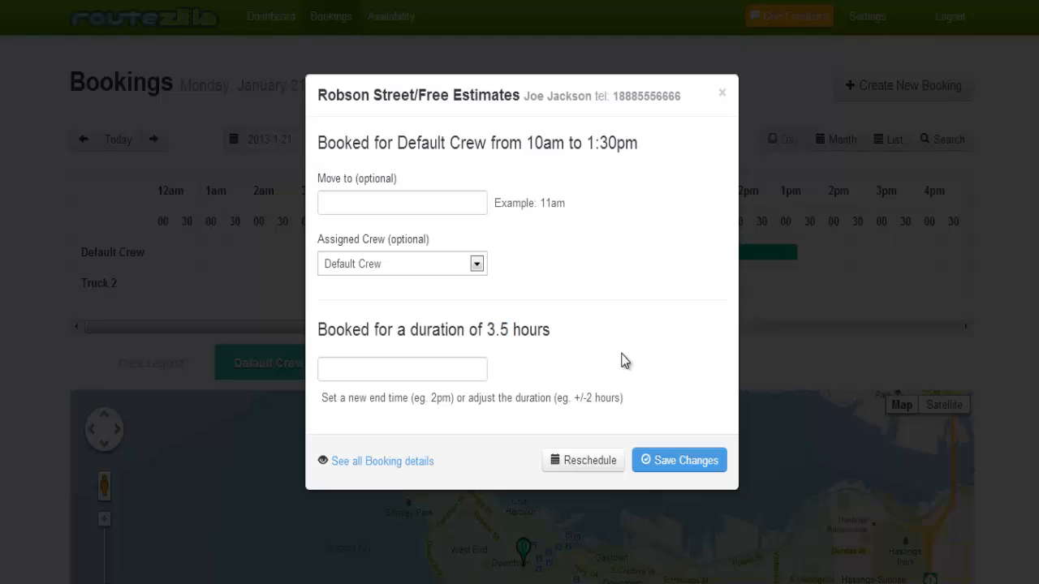
left_click(723, 96)
mouse_move(649, 277)
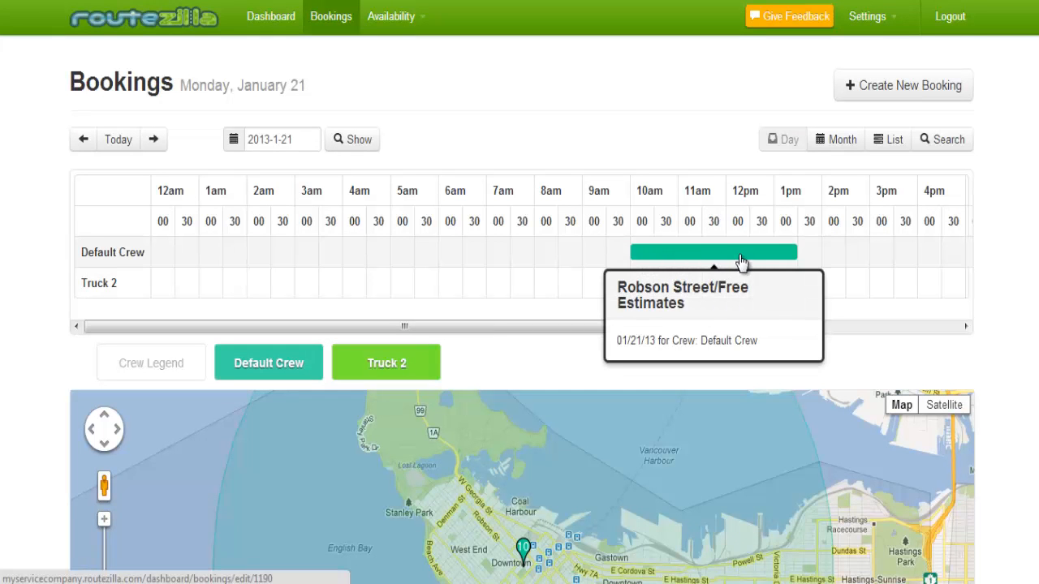